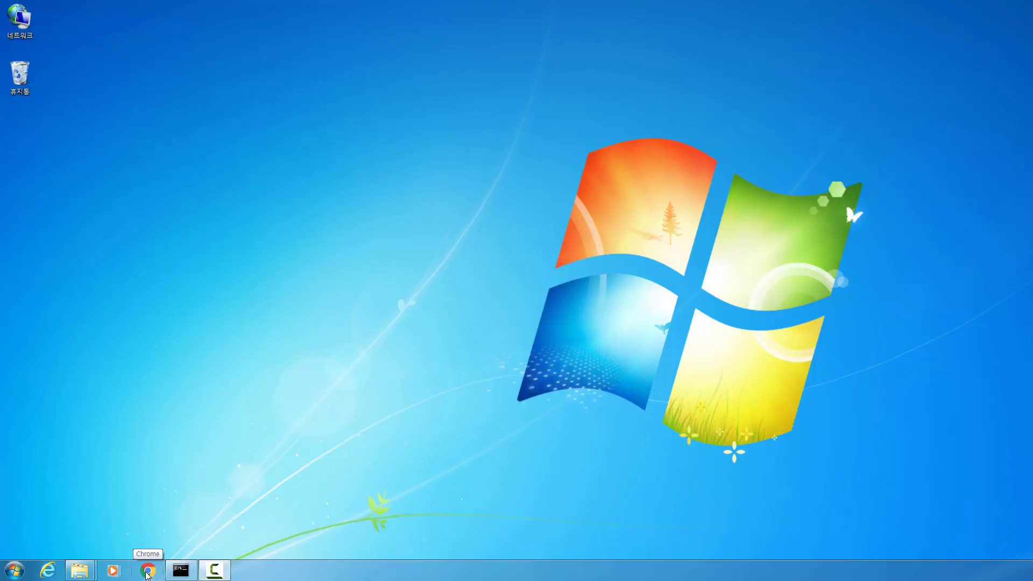
Step: Open Google in Chrome, search for "miniconda", and open the Miniconda page on conda.io
{"action": "left_click", "coordinate": [147, 571]}
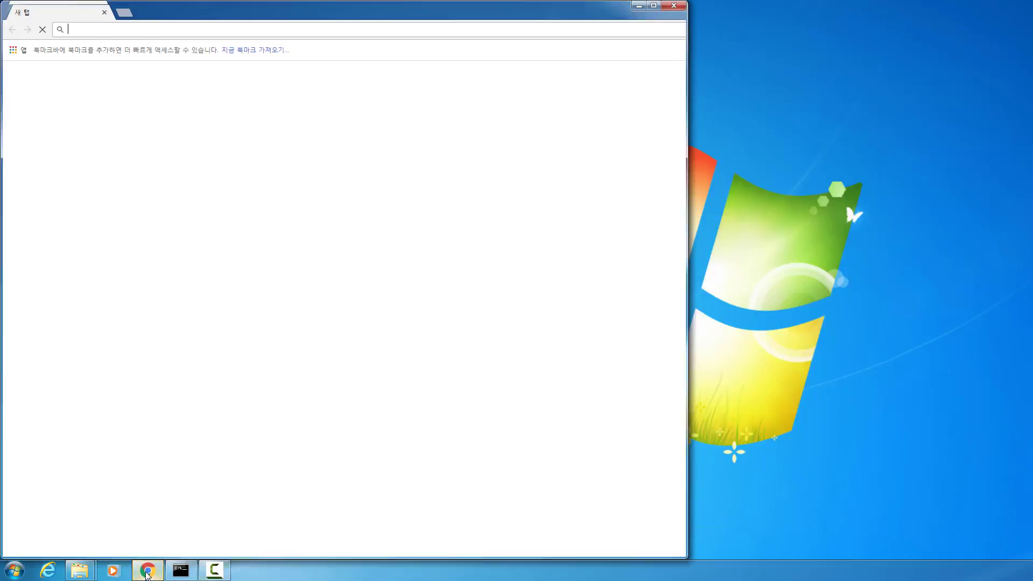
{"action": "type", "text": "www.google.co.kr/?gfe_rd=cr&ei=kJ6_WNmLC-3C8gfsw5yIAg"}
{"action": "key", "text": "Return"}
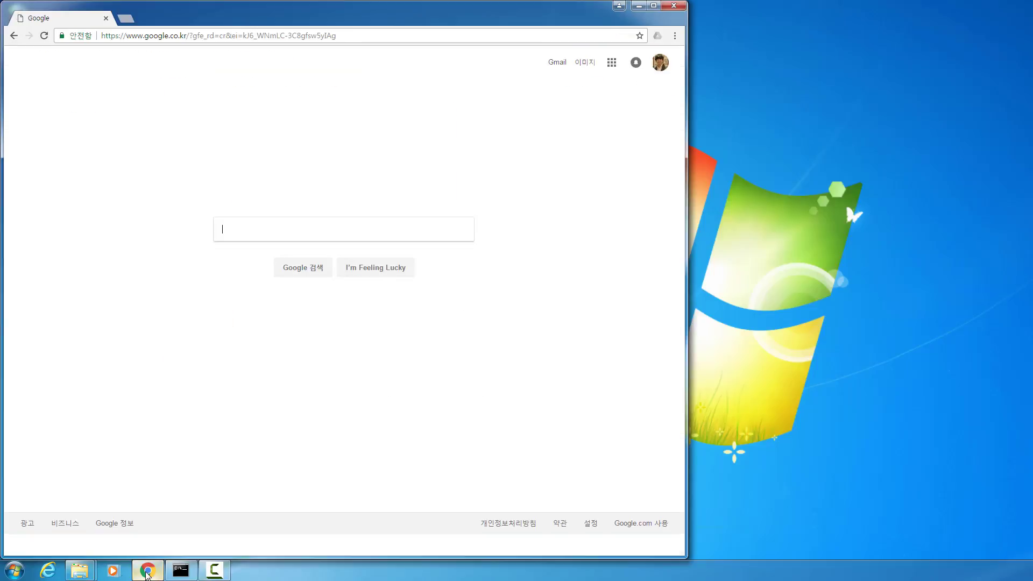
{"action": "type", "text": "miniconda"}
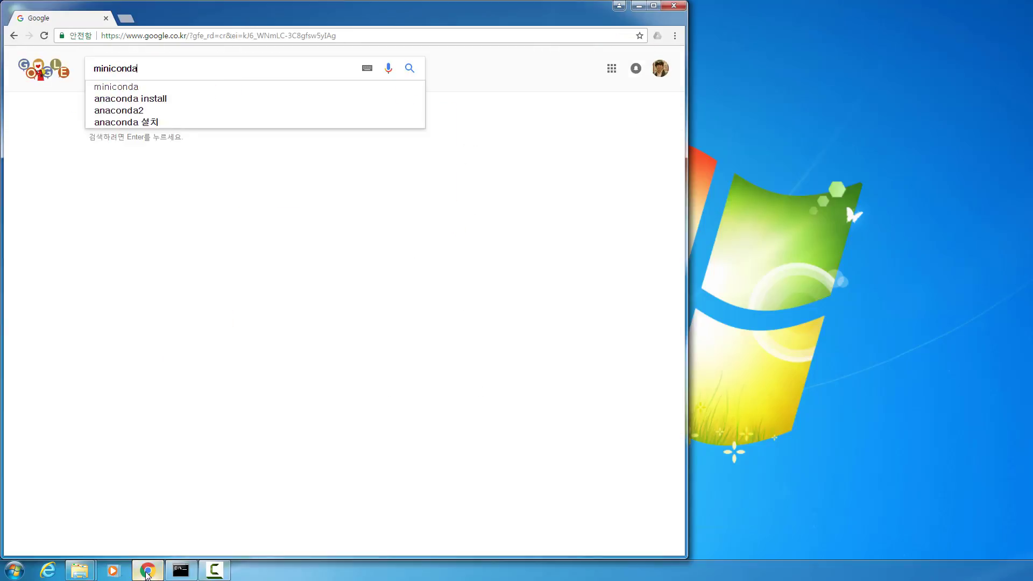
{"action": "key", "text": "Return"}
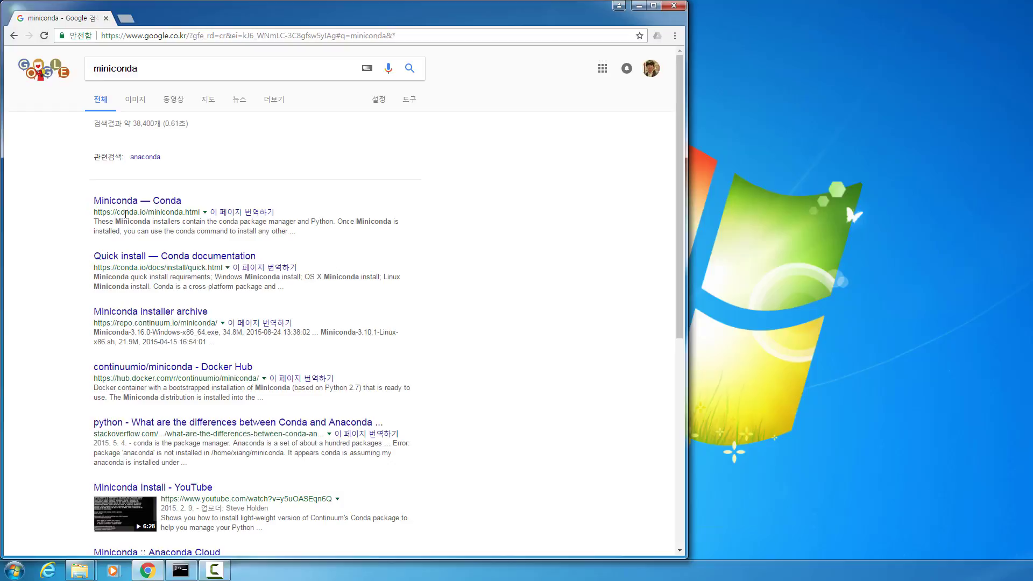
{"action": "left_click", "coordinate": [125, 204]}
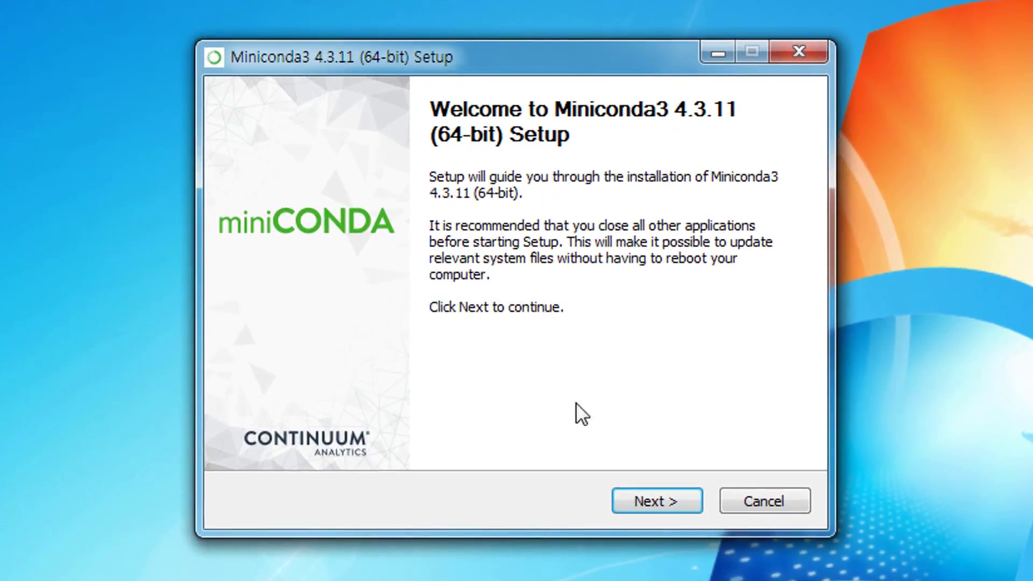
Step: Proceed through the opening pages of the Miniconda3 setup and select the Just Me (recommended) installation type
{"action": "left_click", "coordinate": [653, 504]}
{"action": "left_click", "coordinate": [652, 504]}
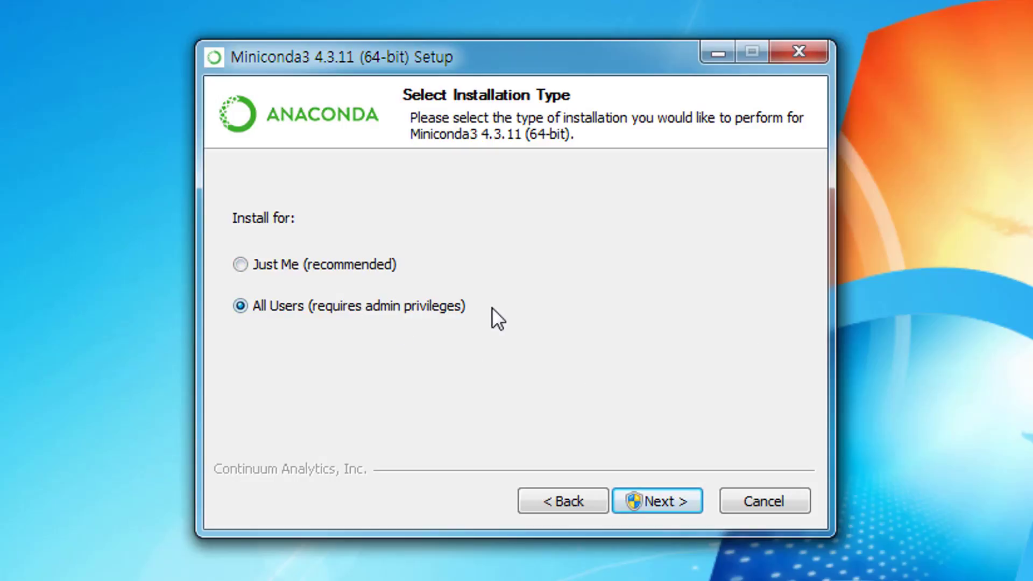
{"action": "left_click", "coordinate": [351, 264]}
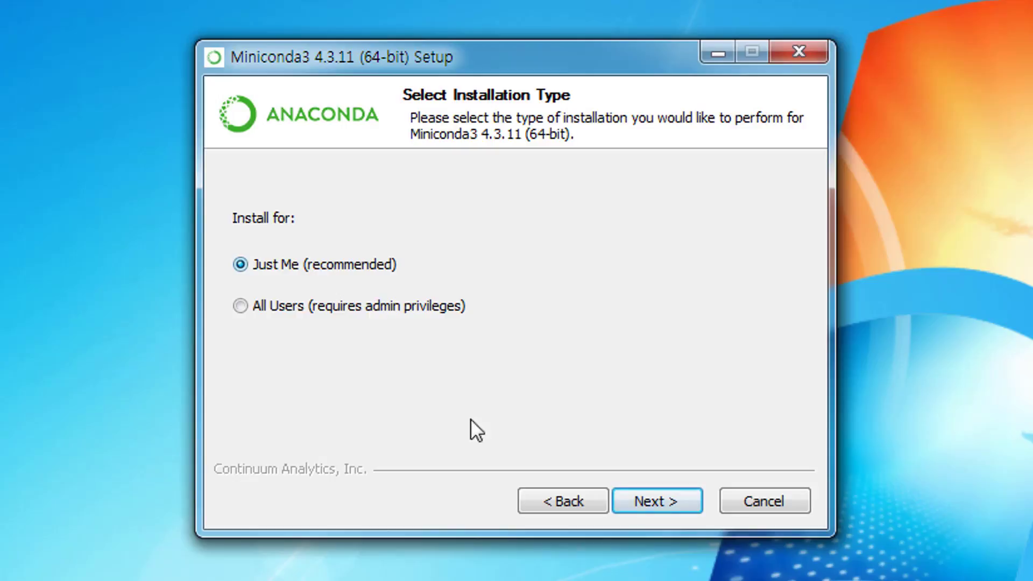
{"action": "left_click", "coordinate": [627, 497]}
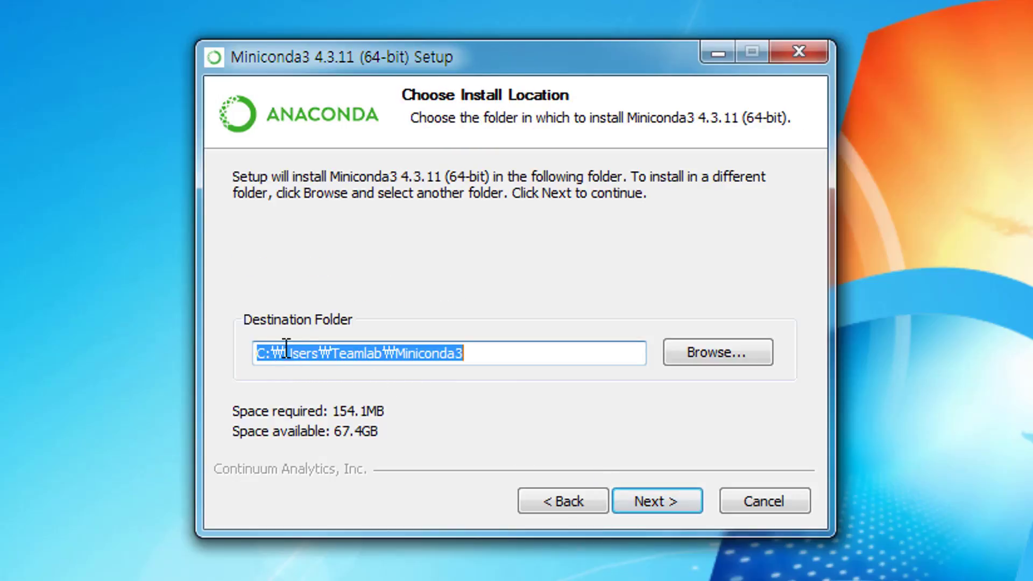
Step: Check each part of the destination folder path and accept C:\Users\Teamlab\Miniconda3 as the install location
{"action": "left_click", "coordinate": [346, 353]}
{"action": "left_click_drag", "start_coordinate": [319, 354], "coordinate": [383, 354]}
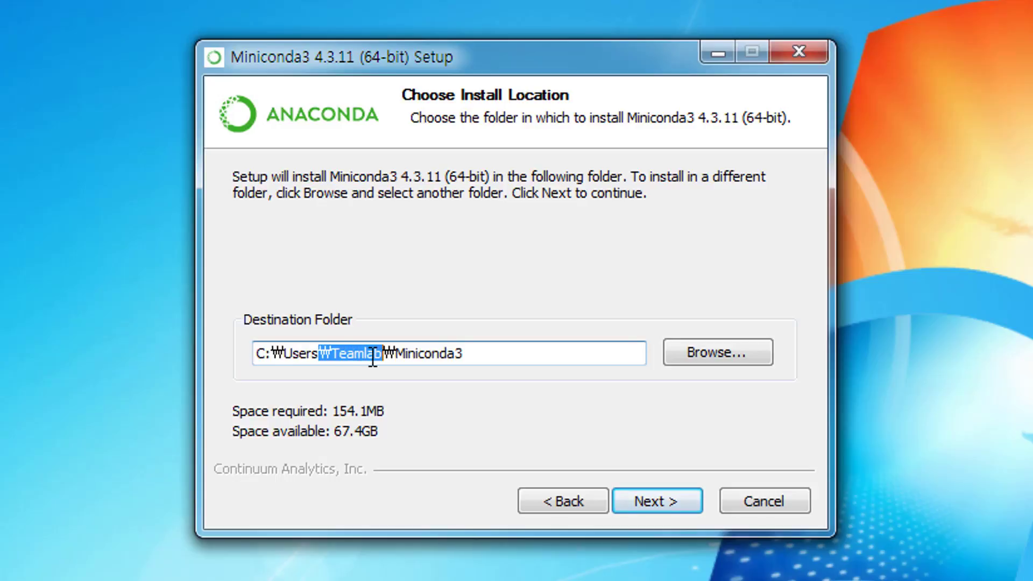
{"action": "left_click", "coordinate": [345, 360]}
{"action": "double_click", "coordinate": [294, 353]}
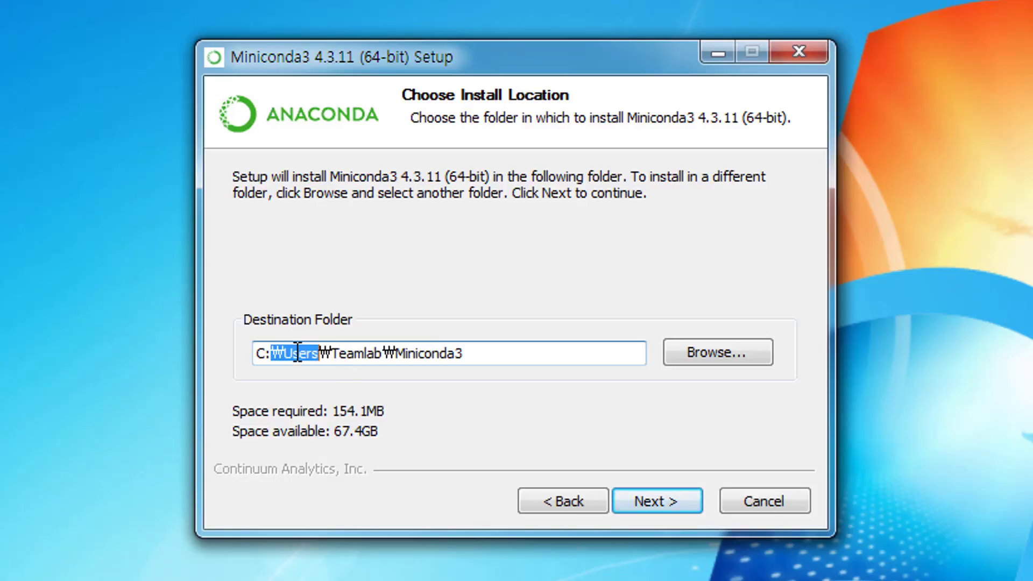
{"action": "double_click", "coordinate": [365, 356]}
{"action": "double_click", "coordinate": [434, 356]}
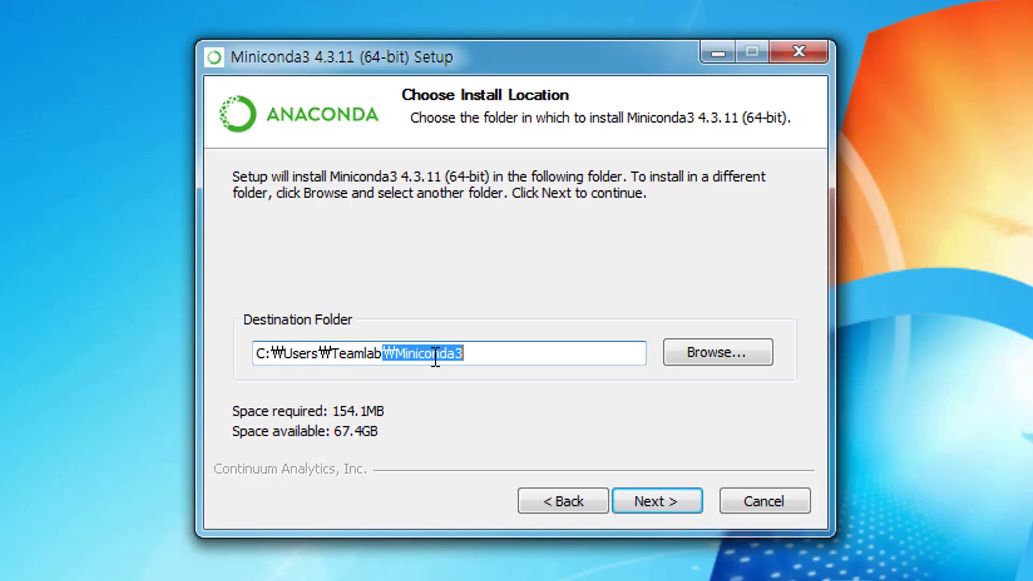
{"action": "left_click", "coordinate": [644, 495]}
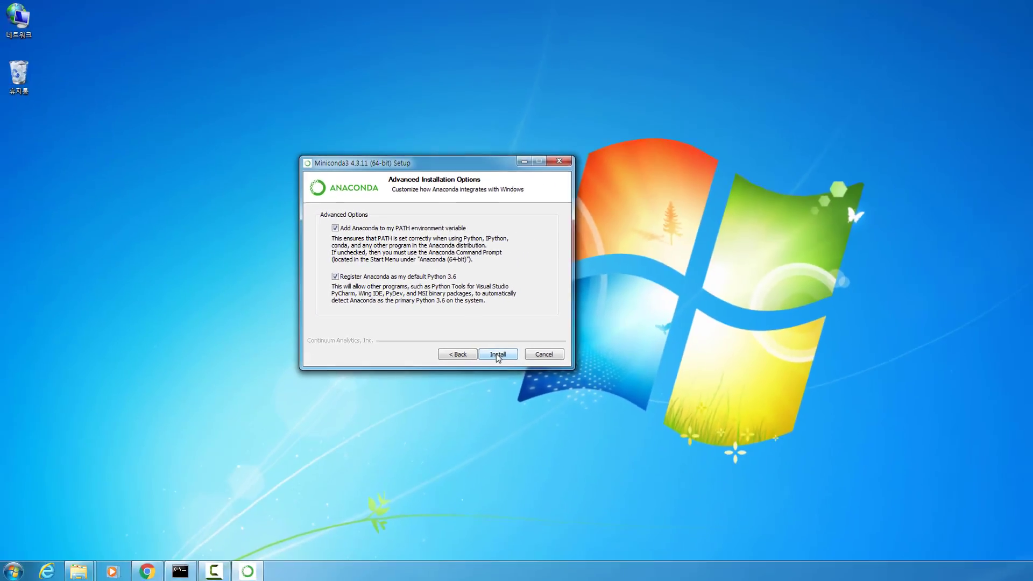
Step: Install Miniconda3 with the PATH and default Python 3.6 options enabled, and finish the setup
{"action": "left_click", "coordinate": [496, 355]}
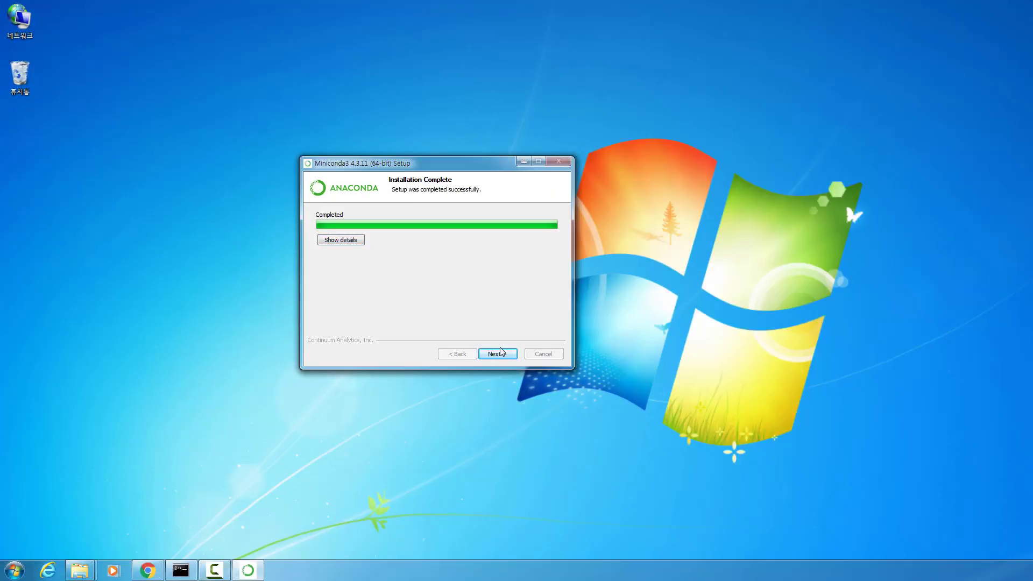
{"action": "left_click", "coordinate": [497, 355]}
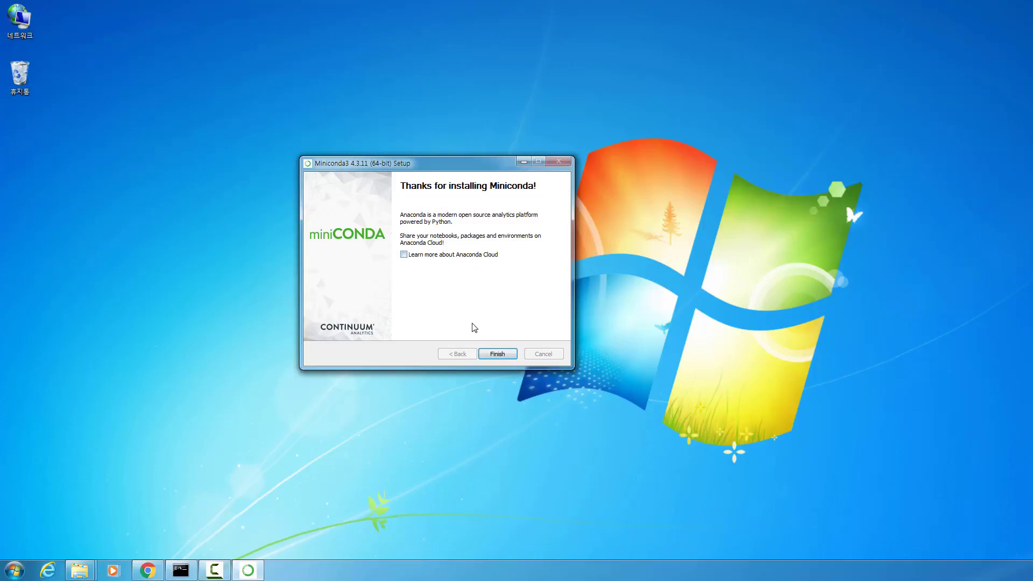
{"action": "left_click", "coordinate": [491, 354]}
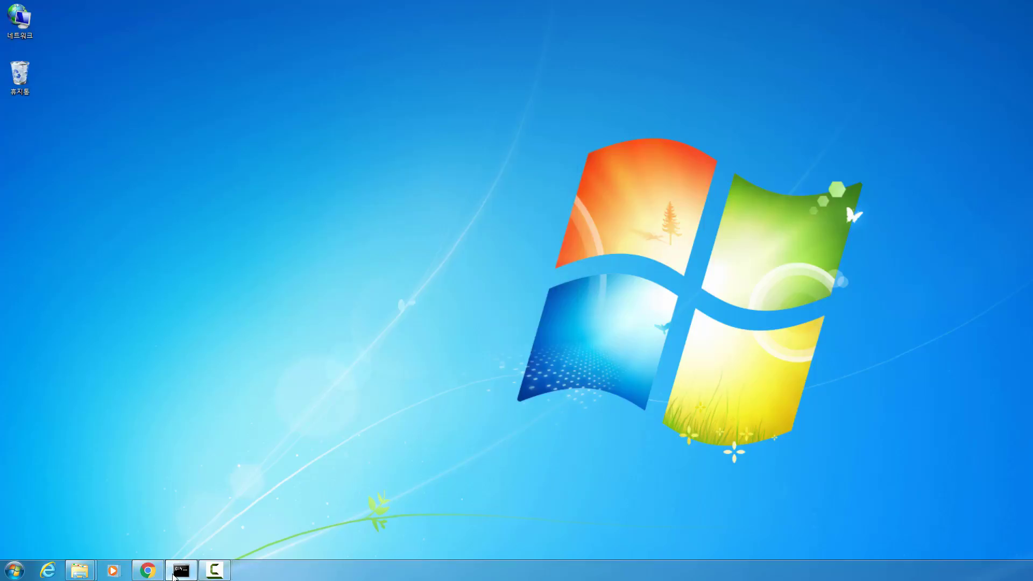
Step: Try the python command in the already open Command Prompt, and exit that prompt
{"action": "left_click", "coordinate": [174, 572]}
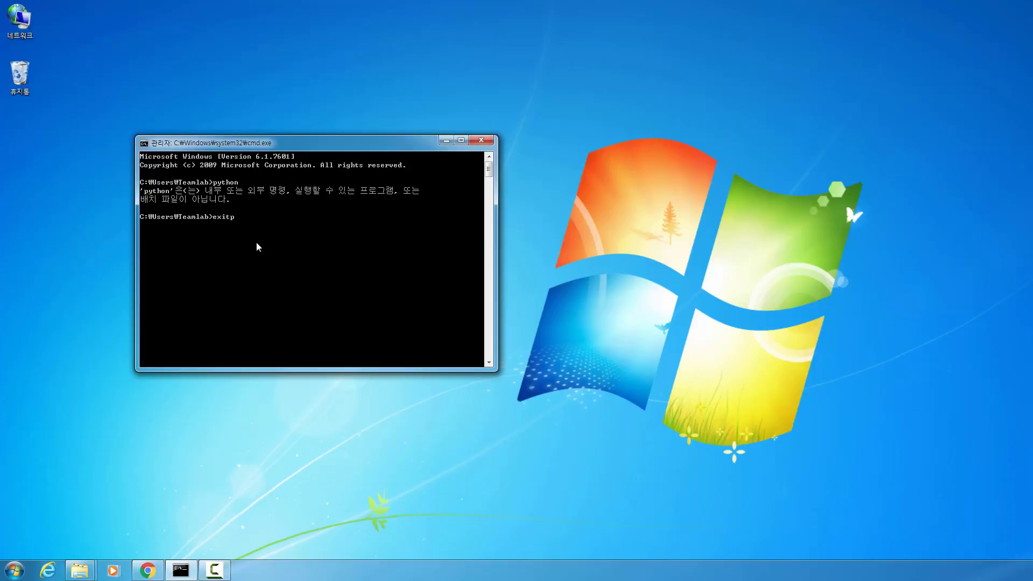
{"action": "type", "text": "python"}
{"action": "key", "text": "Return"}
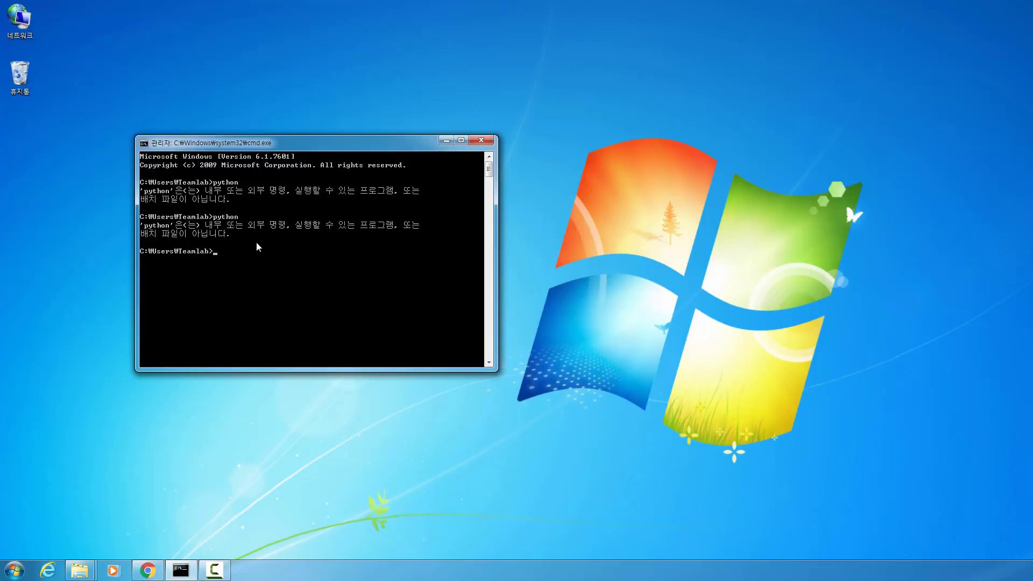
{"action": "type", "text": "exit"}
{"action": "key", "text": "Return"}
Step: Test the python command in a new Command Prompt, and exit both the Python interpreter and the prompt
{"action": "key", "text": "super+r"}
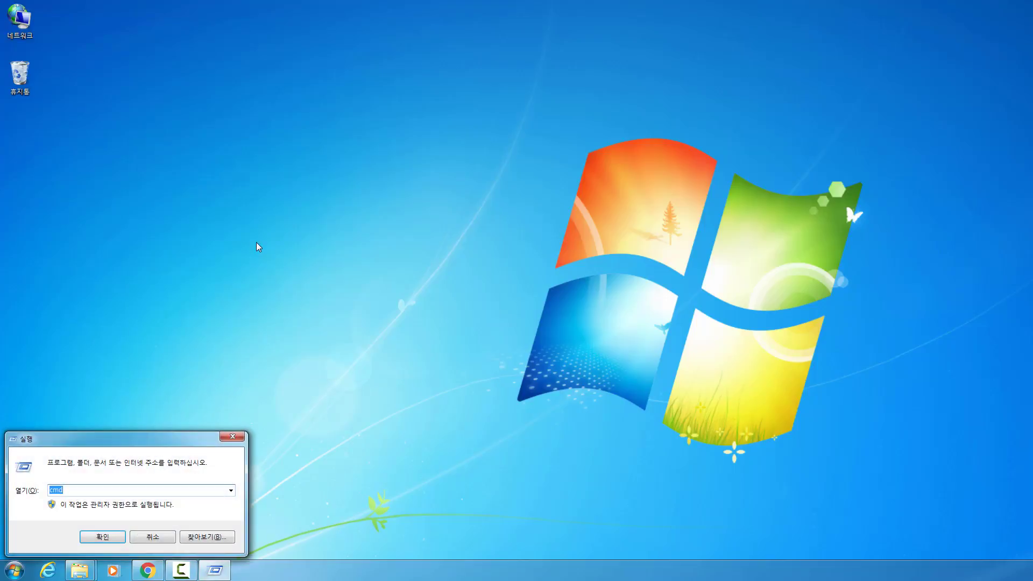
{"action": "key", "text": "Return"}
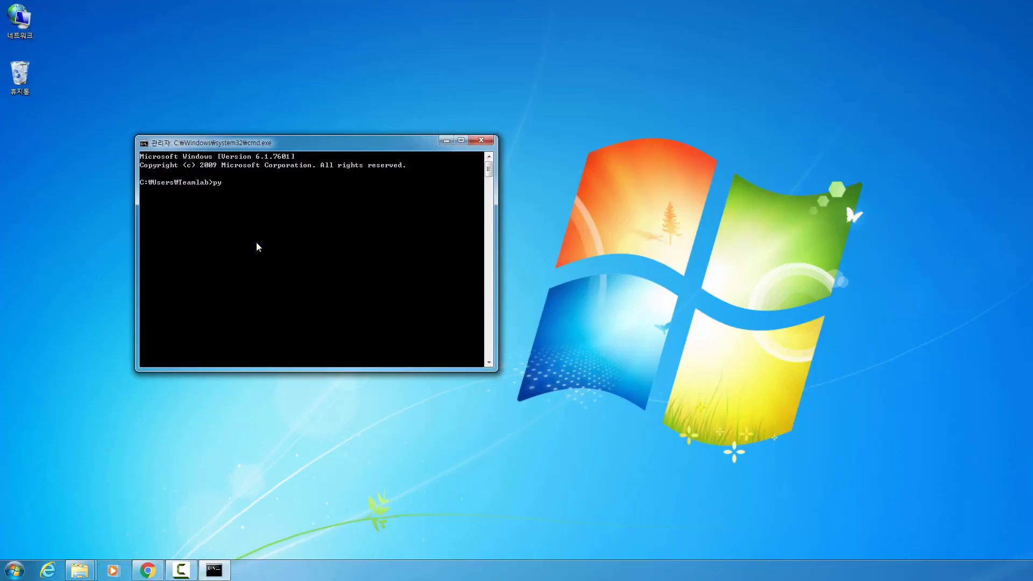
{"action": "type", "text": "python"}
{"action": "key", "text": "Return"}
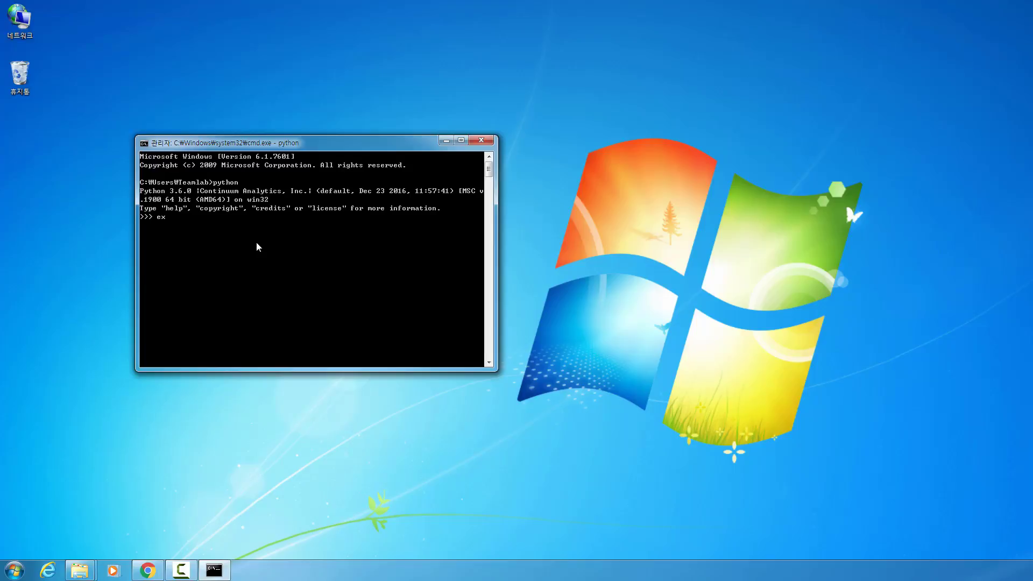
{"action": "type", "text": "exit()"}
{"action": "key", "text": "Return"}
{"action": "type", "text": "exit"}
{"action": "key", "text": "Return"}
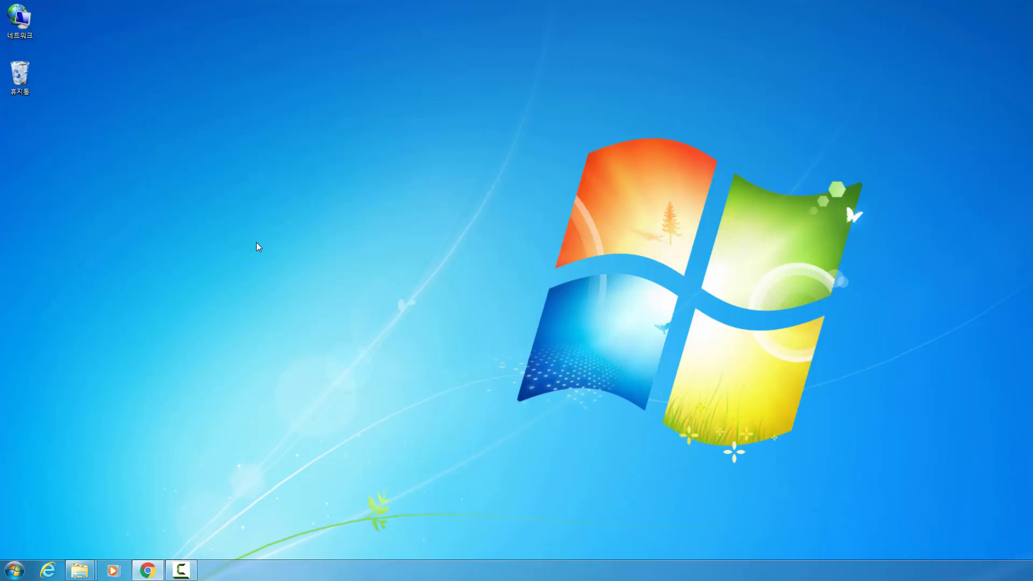
Step: Switch to Chrome, search Google for "atom", and download the Windows 64-bit installer from atom.io
{"action": "left_click", "coordinate": [163, 568]}
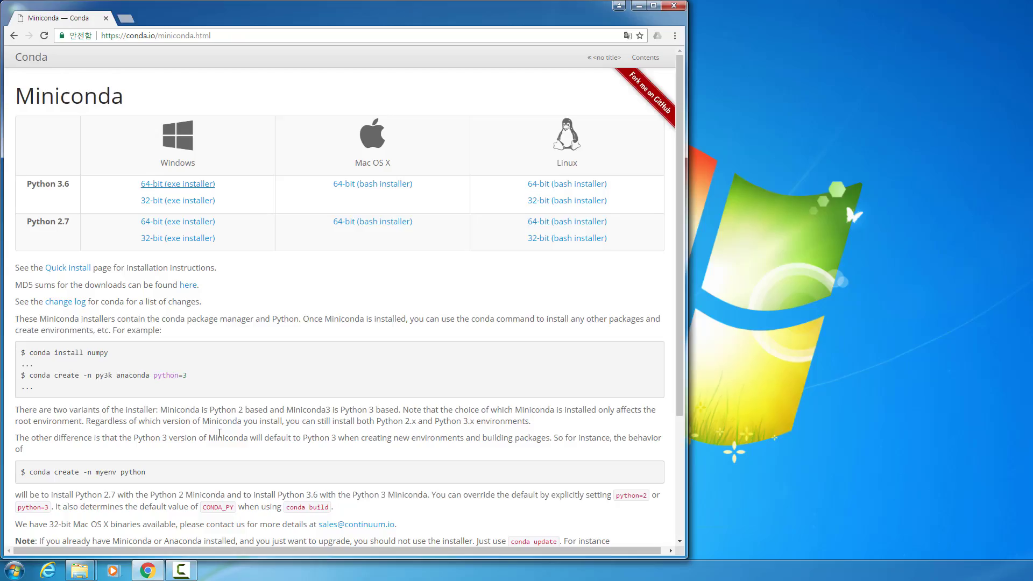
{"action": "key", "text": "ctrl+l"}
{"action": "type", "text": "g"}
{"action": "key", "text": "Return"}
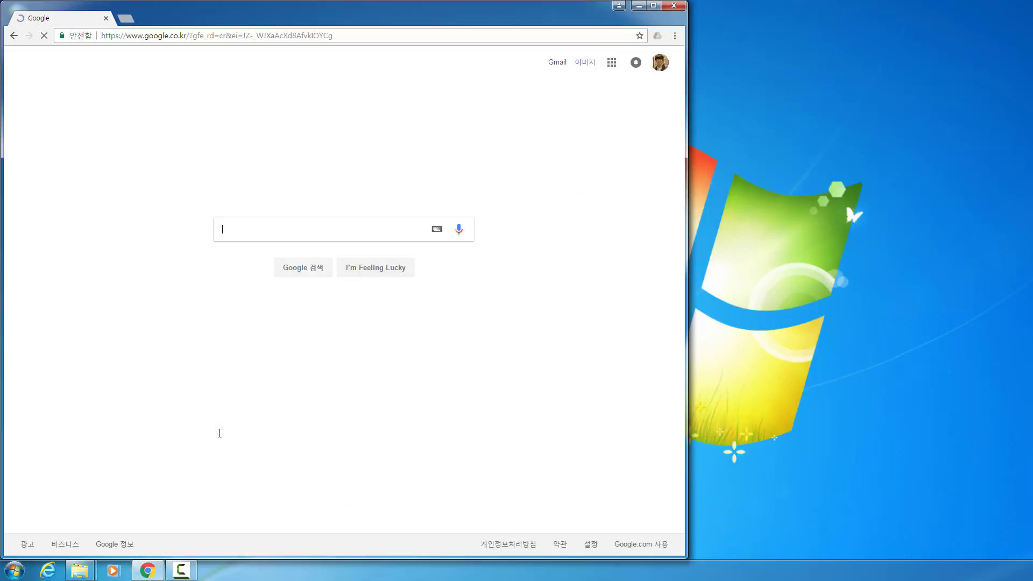
{"action": "type", "text": "atom"}
{"action": "key", "text": "Return"}
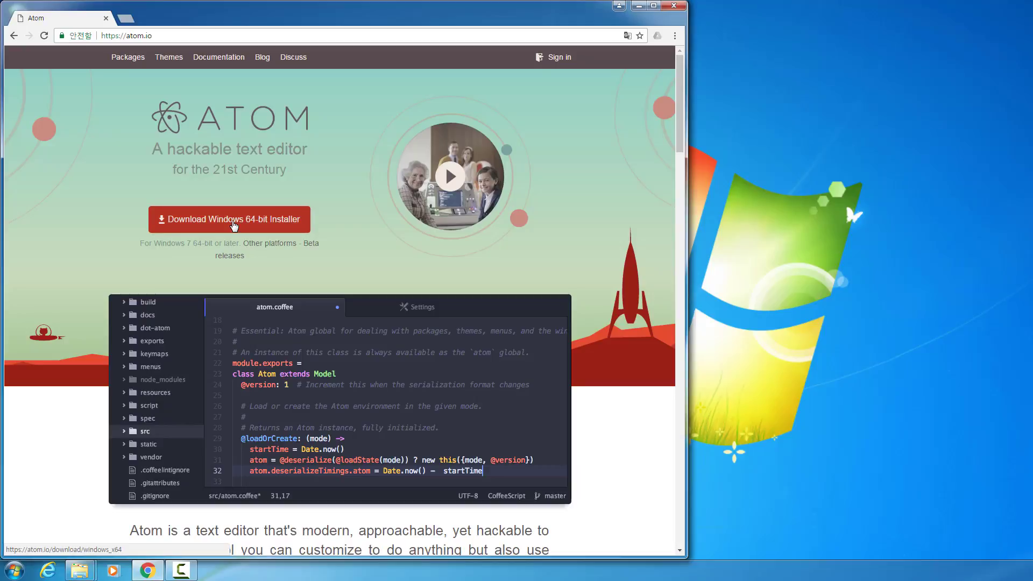
{"action": "left_click", "coordinate": [235, 222]}
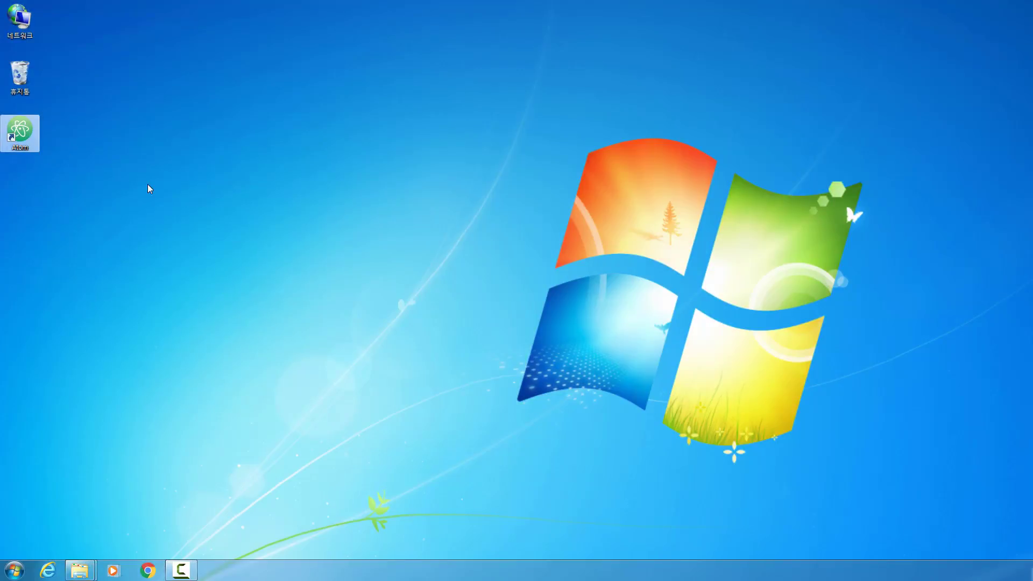
Step: Launch Atom with the atom command from a new Command Prompt to test it, and close the editor
{"action": "key", "text": "super+r"}
{"action": "type", "text": "cmd"}
{"action": "key", "text": "Return"}
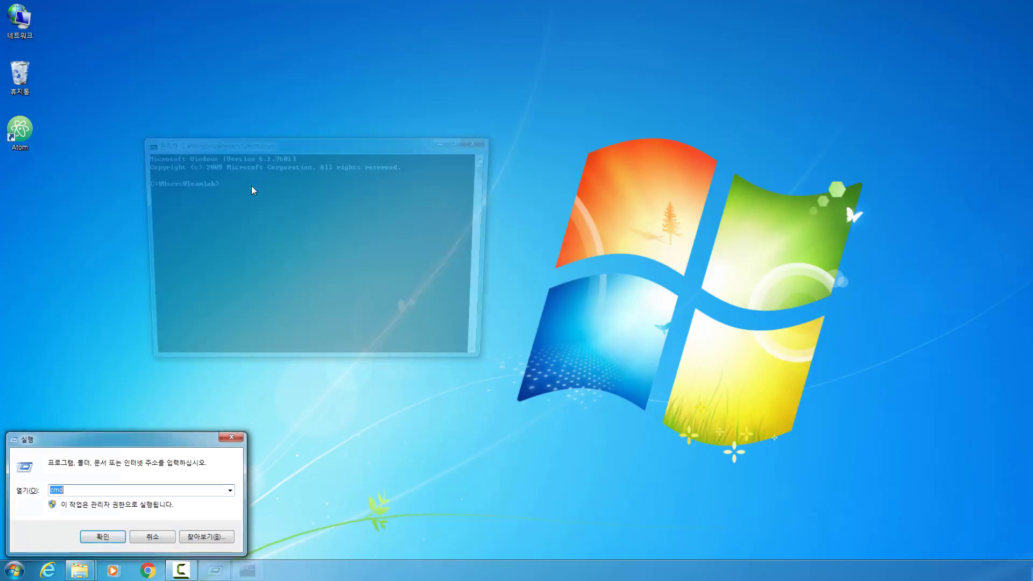
{"action": "type", "text": "atom"}
{"action": "key", "text": "Return"}
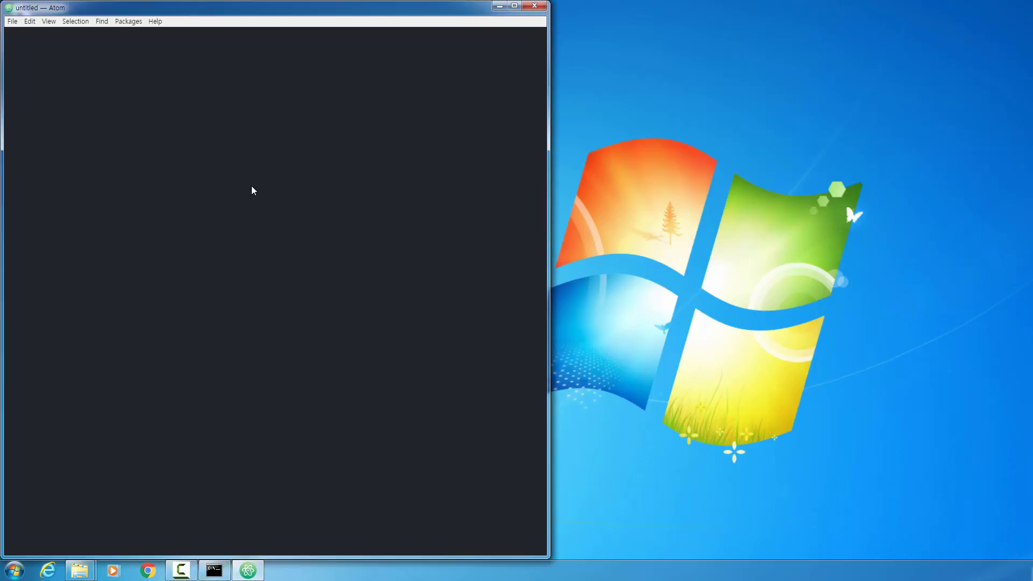
{"action": "key", "text": "alt+F4"}
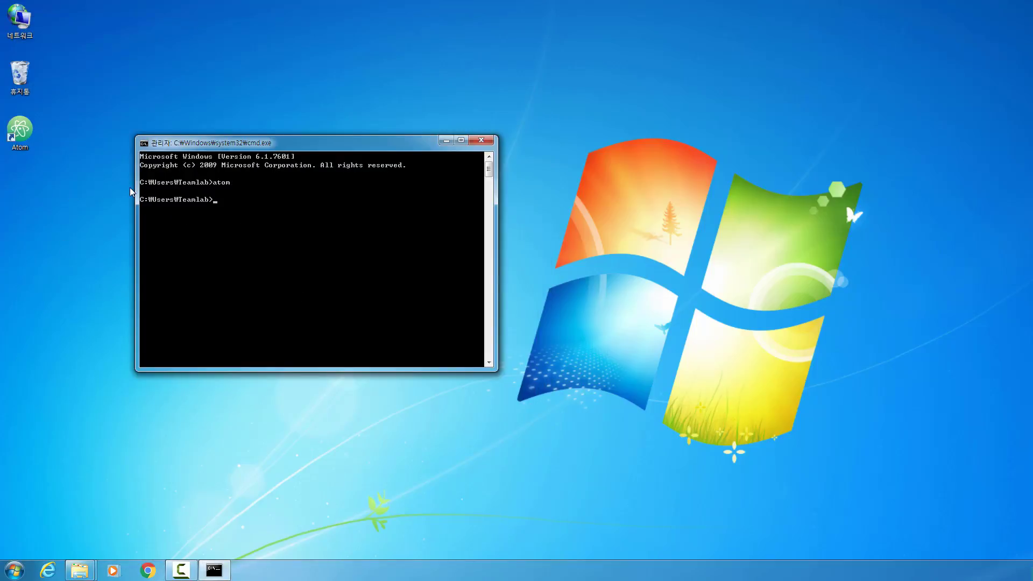
Step: Open the Windows Control Panel (제어판) and set its view to Category (범주)
{"action": "left_click", "coordinate": [6, 578]}
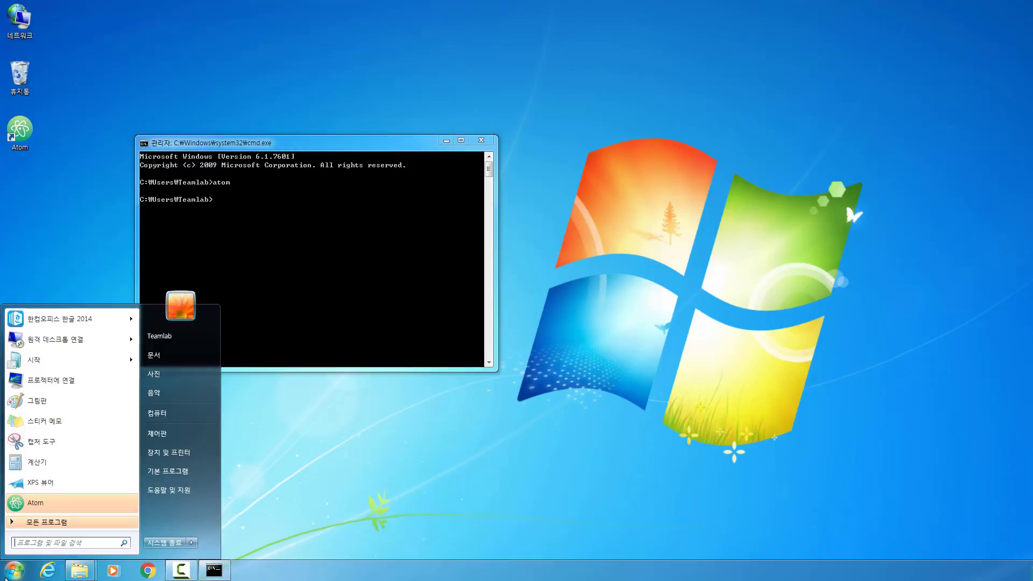
{"action": "left_click", "coordinate": [188, 433]}
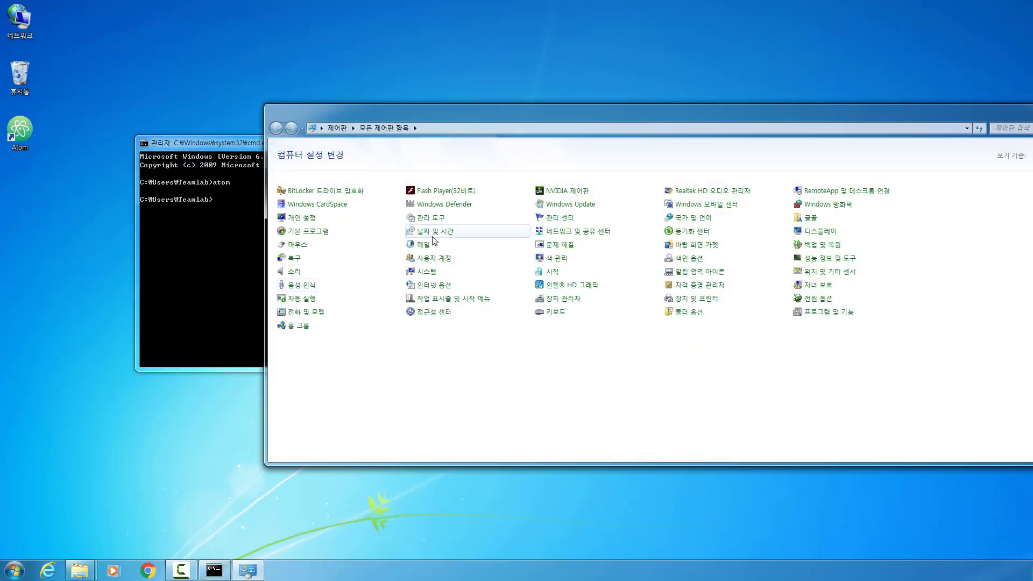
{"action": "left_click_drag", "start_coordinate": [471, 115], "coordinate": [247, 87]}
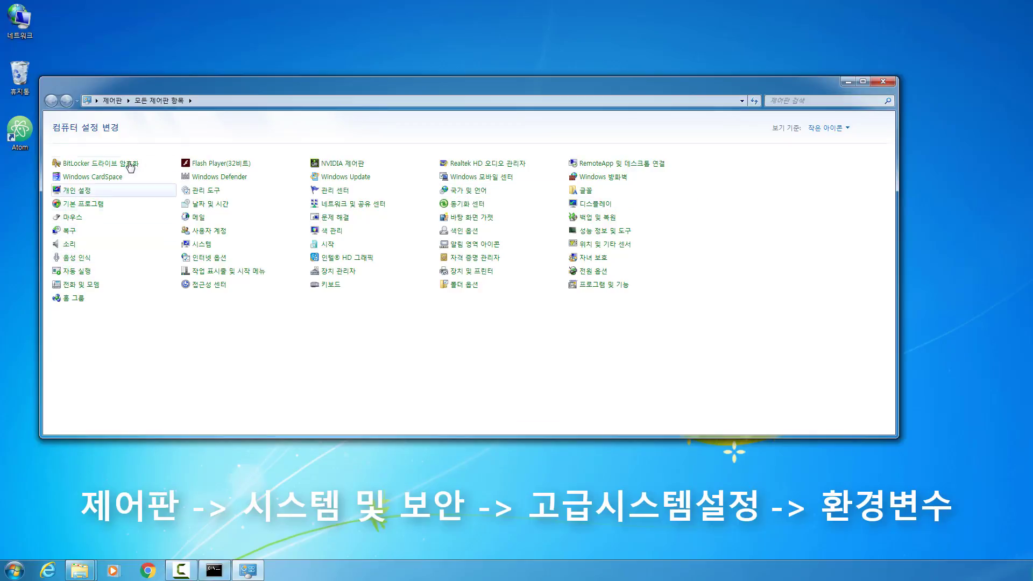
{"action": "left_click", "coordinate": [823, 129]}
{"action": "left_click", "coordinate": [820, 157]}
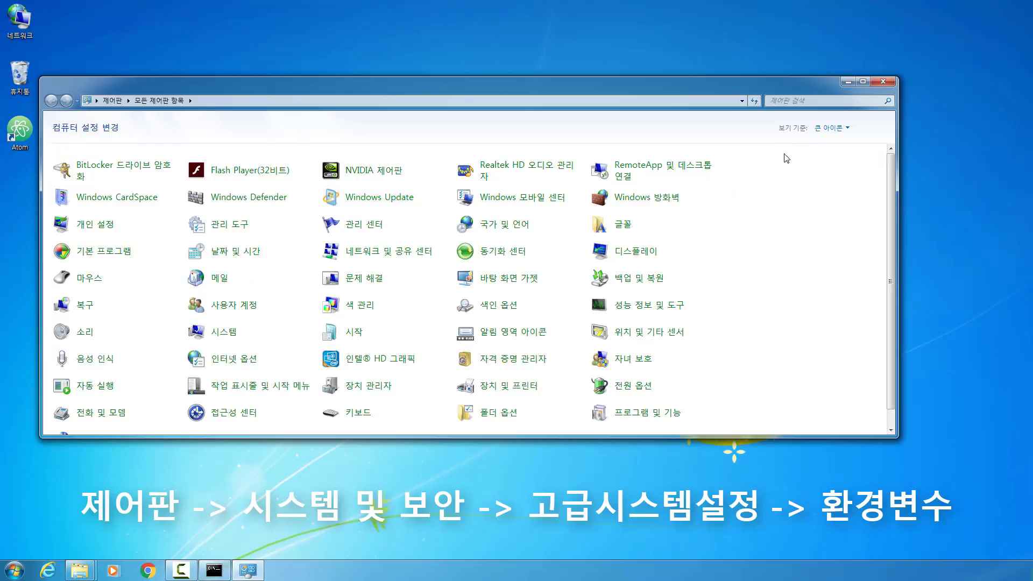
{"action": "left_click", "coordinate": [831, 128]}
{"action": "left_click", "coordinate": [828, 141]}
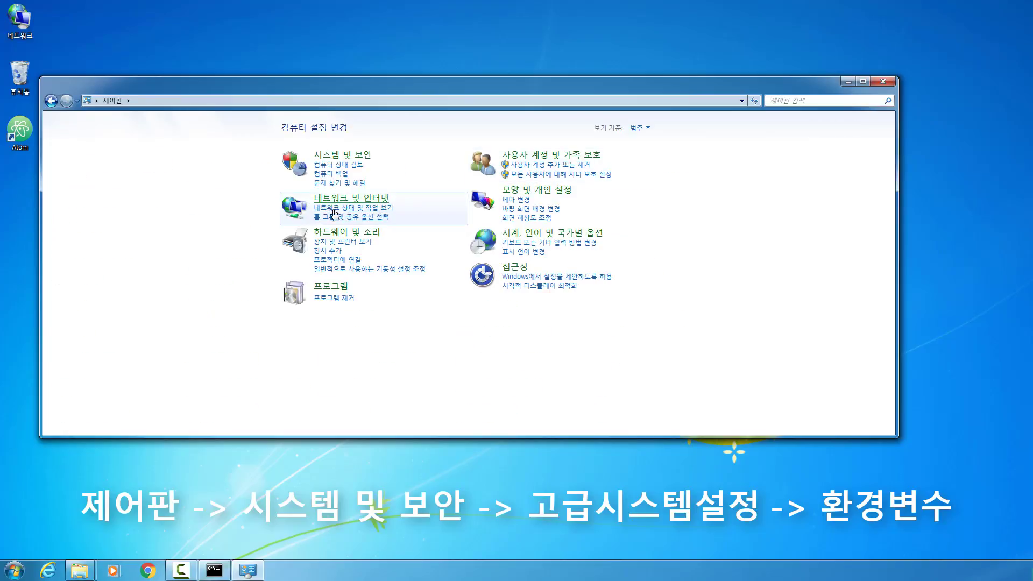
Step: Open the environment variables (환경 변수) dialog from the advanced system settings under System and Security (시스템 및 보안)
{"action": "left_click", "coordinate": [348, 158]}
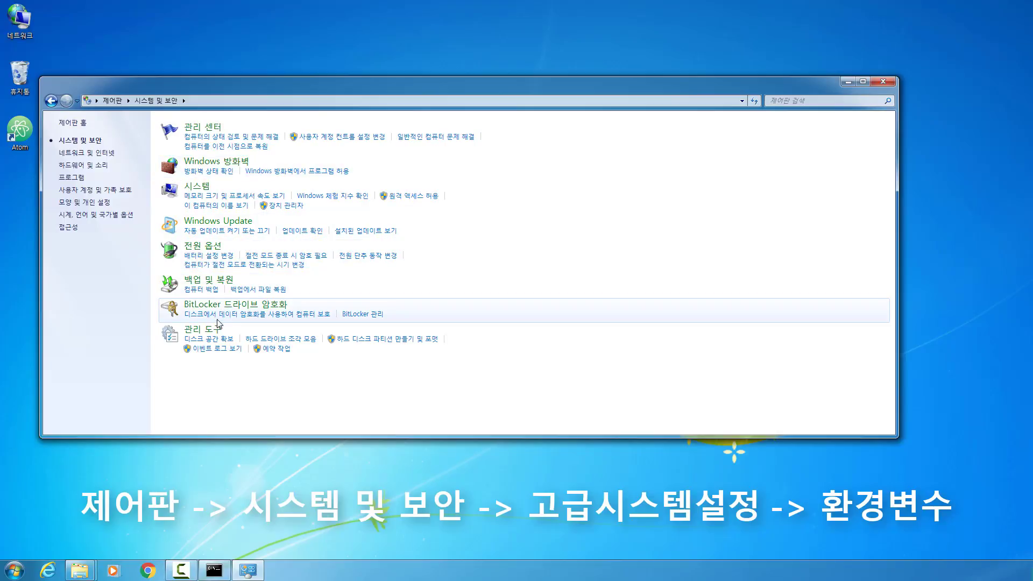
{"action": "left_click", "coordinate": [199, 186]}
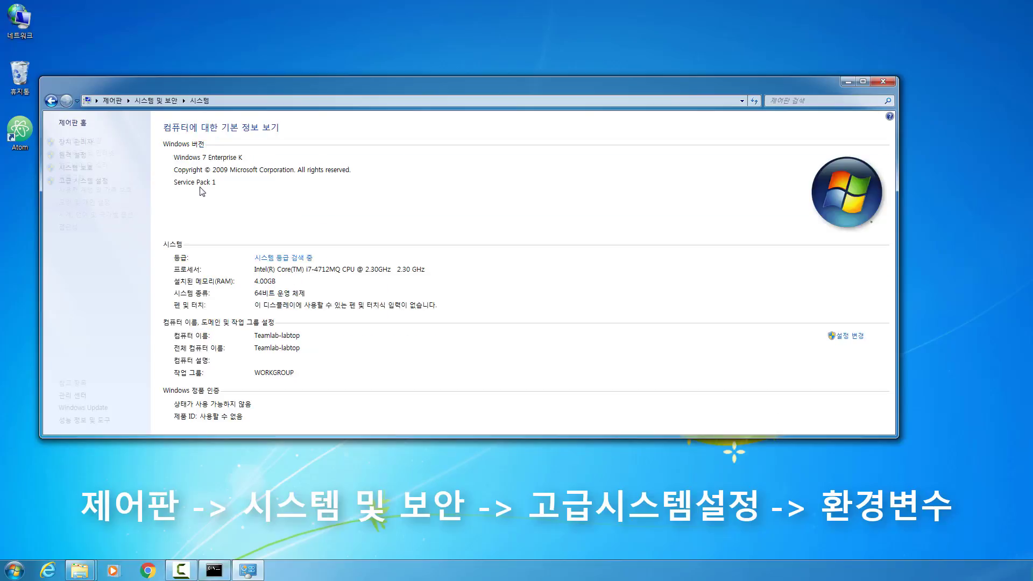
{"action": "left_click", "coordinate": [89, 183]}
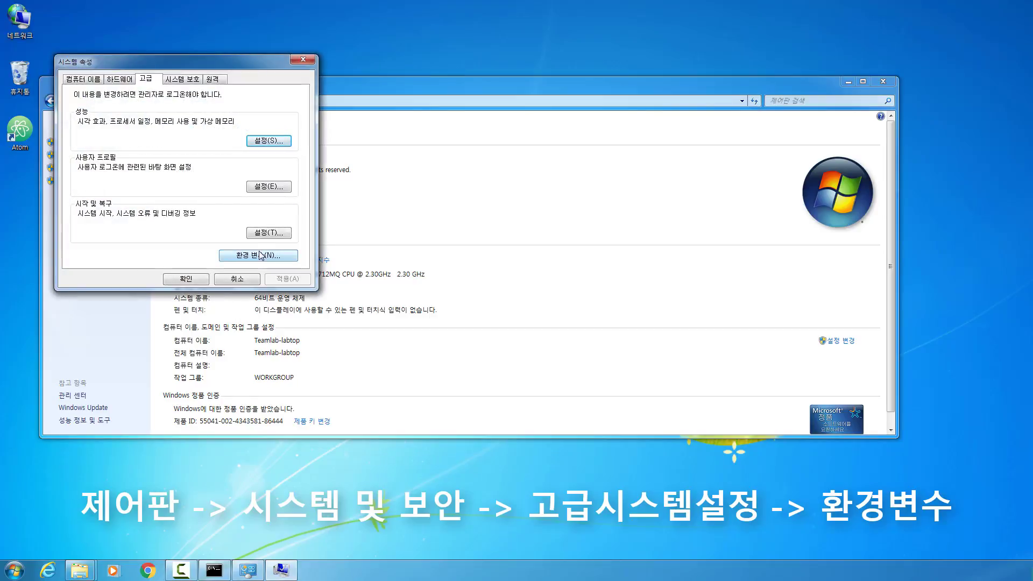
{"action": "left_click", "coordinate": [261, 255]}
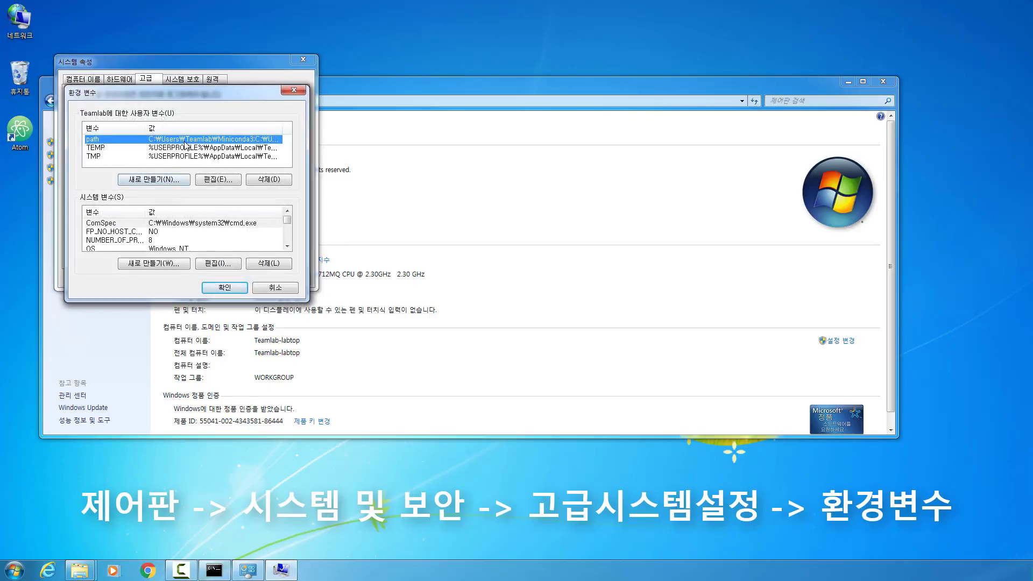
Step: Open the user variable path for editing, look through its entries, and select its entire value
{"action": "double_click", "coordinate": [185, 140]}
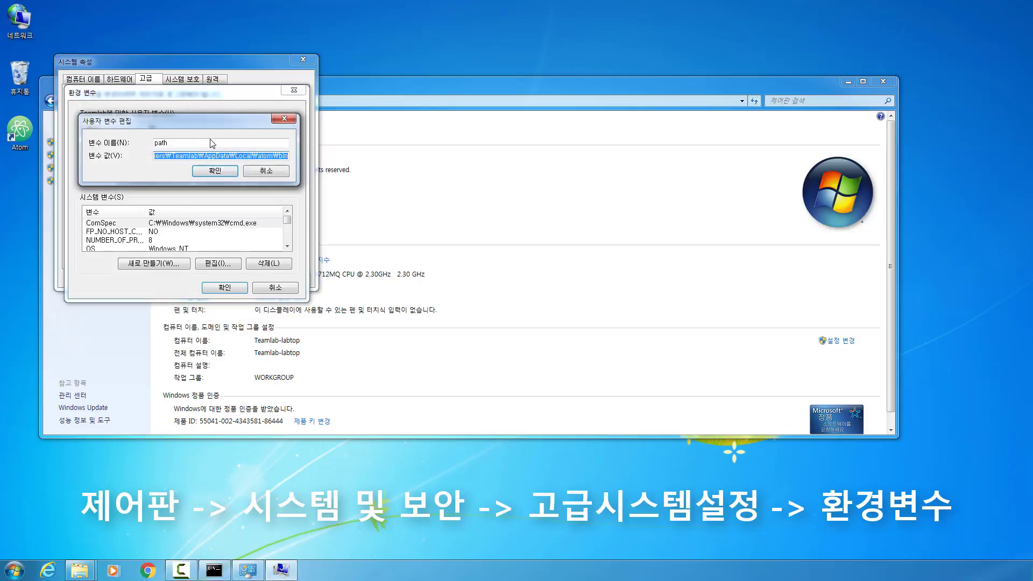
{"action": "left_click_drag", "start_coordinate": [195, 157], "coordinate": [223, 158]}
{"action": "left_click", "coordinate": [222, 158]}
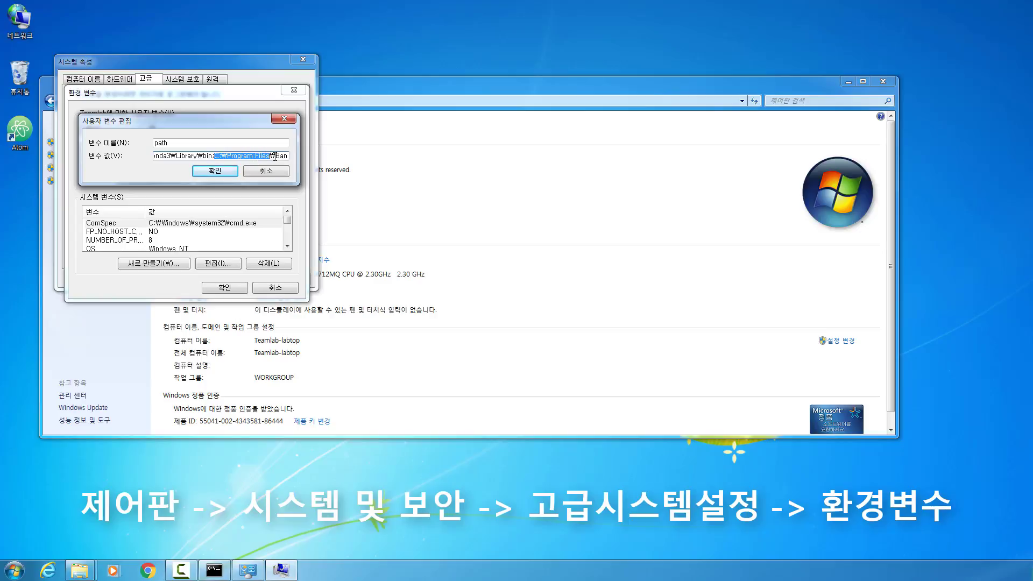
{"action": "left_click_drag", "start_coordinate": [286, 157], "coordinate": [303, 156]}
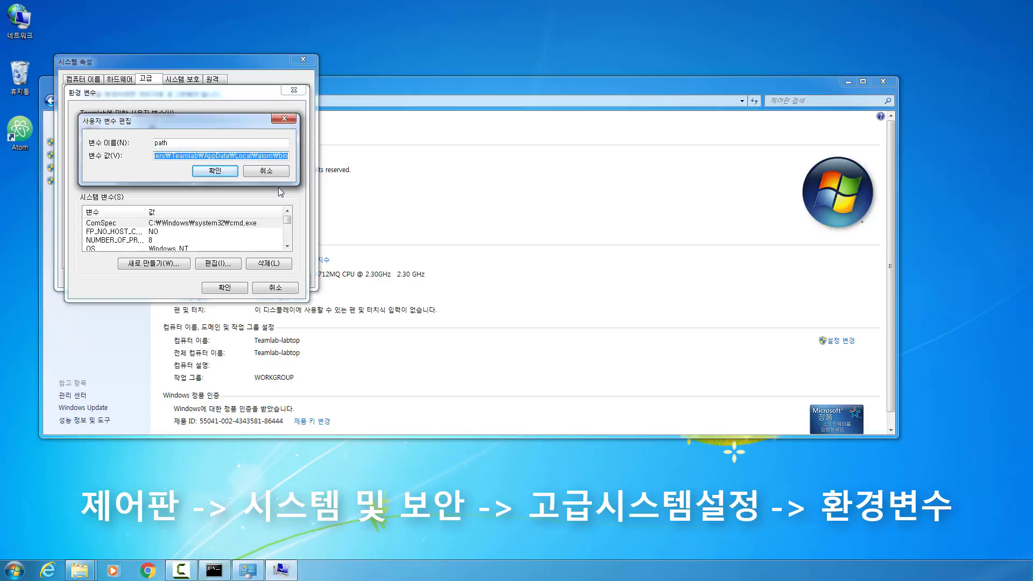
Step: Open Notepad and copy the full value of the path user variable into the blank document
{"action": "key", "text": "super+r"}
{"action": "type", "text": "notepad"}
{"action": "key", "text": "Return"}
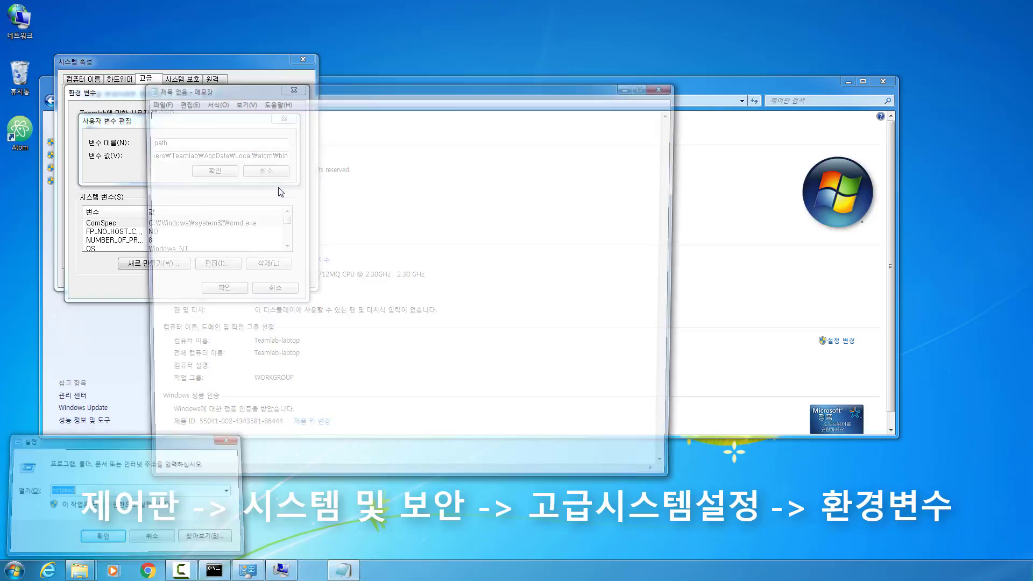
{"action": "left_click_drag", "start_coordinate": [309, 95], "coordinate": [259, 211]}
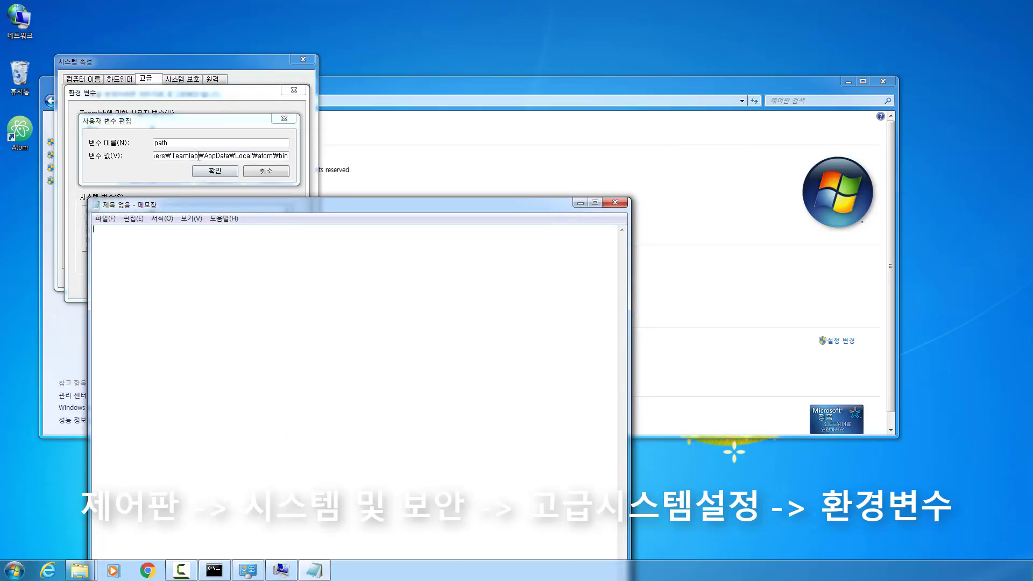
{"action": "key", "text": "alt+Tab"}
{"action": "key", "text": "alt+Tab"}
{"action": "key", "text": "ctrl+v"}
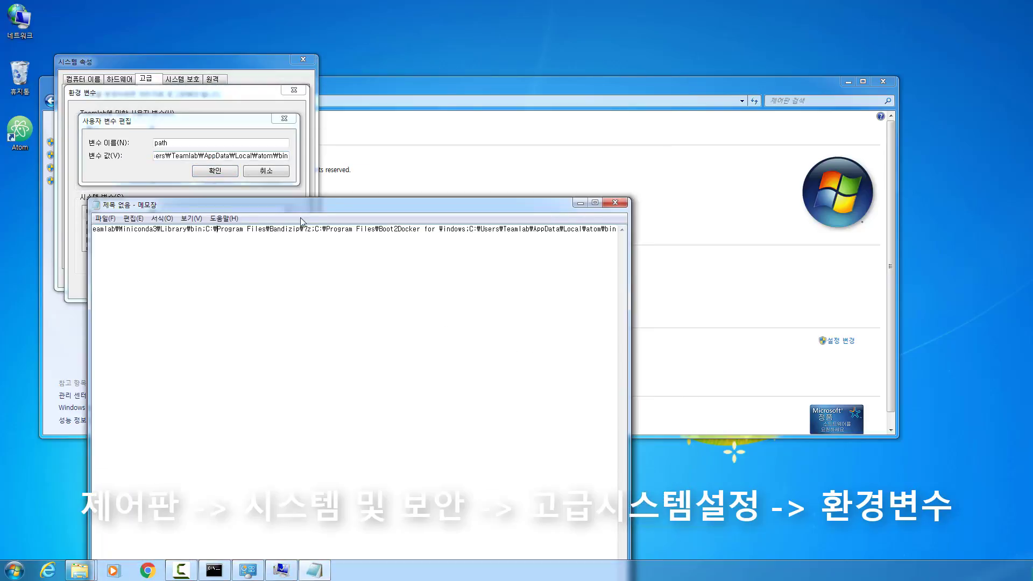
{"action": "key", "text": "Home"}
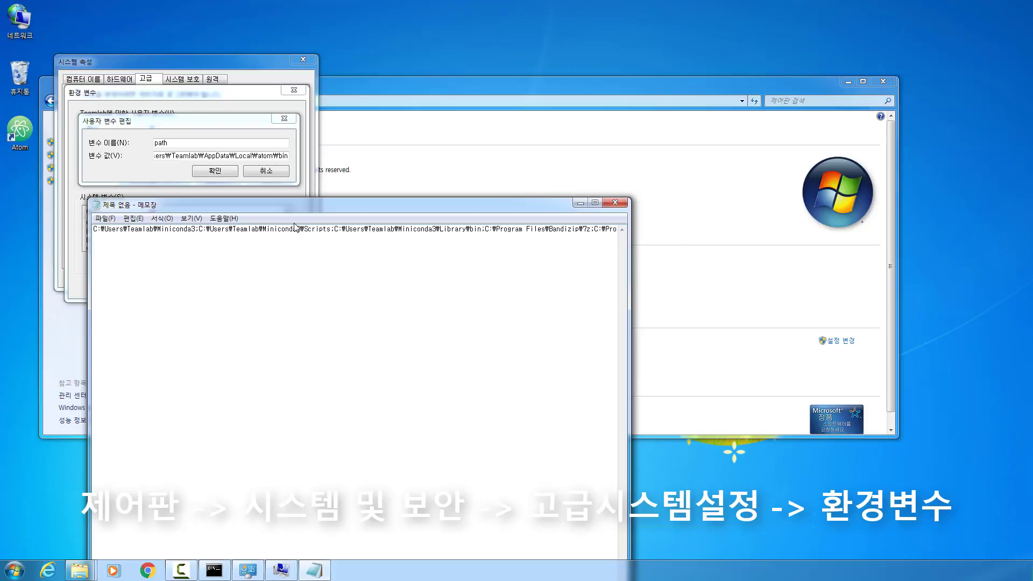
Step: Cancel editing path, delete that user variable, and start a new user variable named PATH
{"action": "left_click", "coordinate": [291, 127]}
{"action": "key", "text": "Escape"}
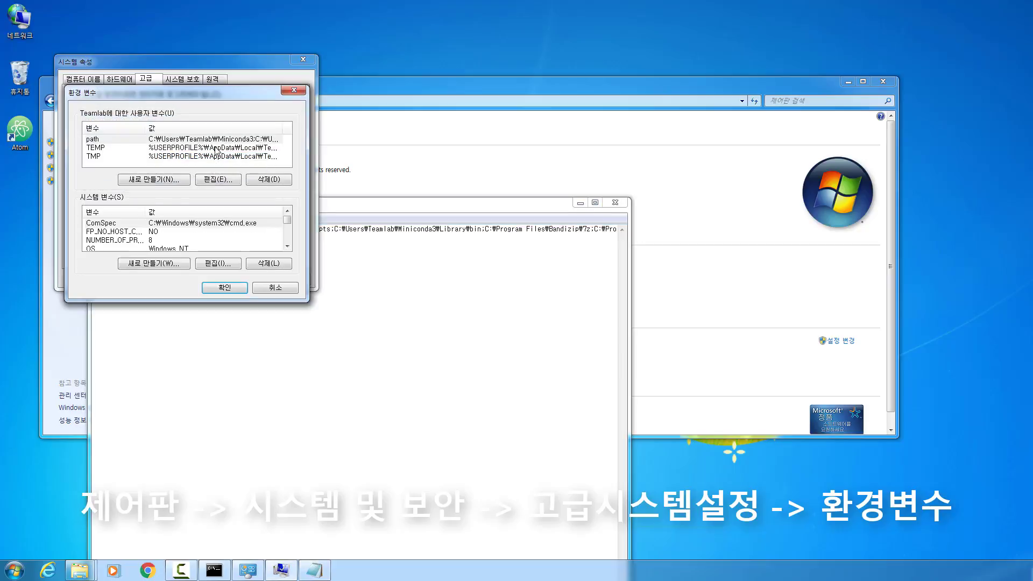
{"action": "left_click", "coordinate": [174, 140]}
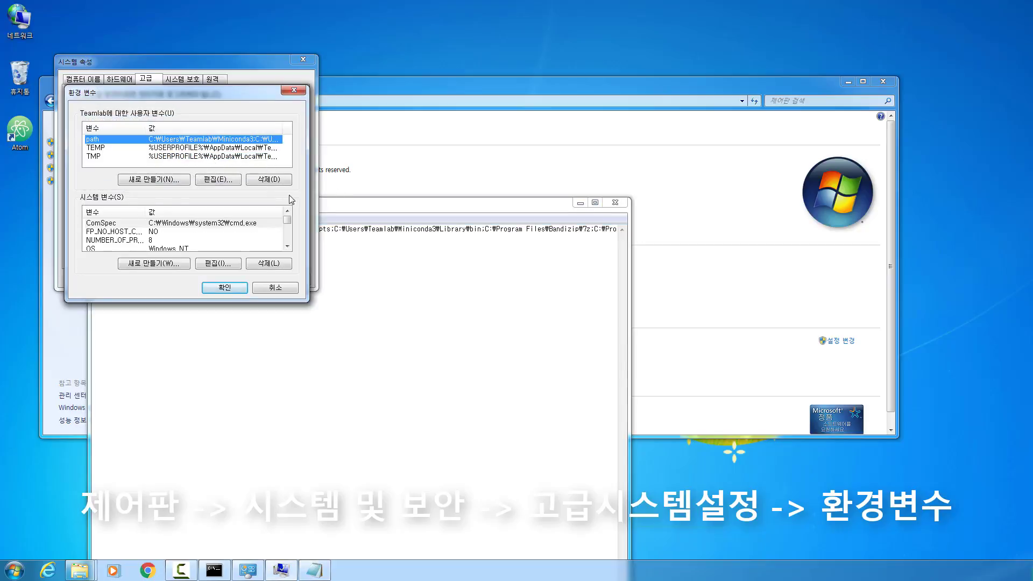
{"action": "left_click", "coordinate": [271, 181]}
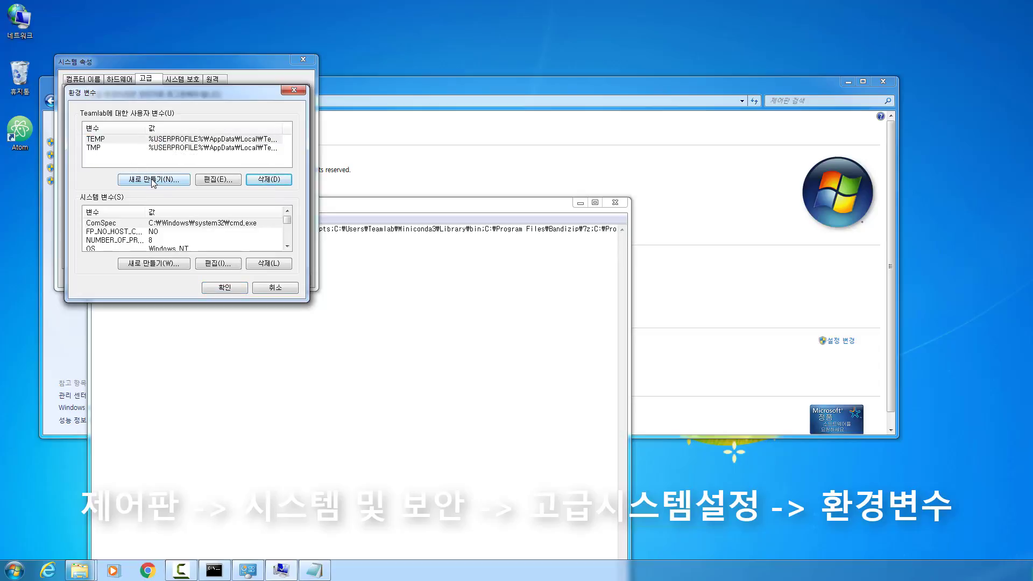
{"action": "left_click", "coordinate": [152, 181]}
{"action": "type", "text": "PATH"}
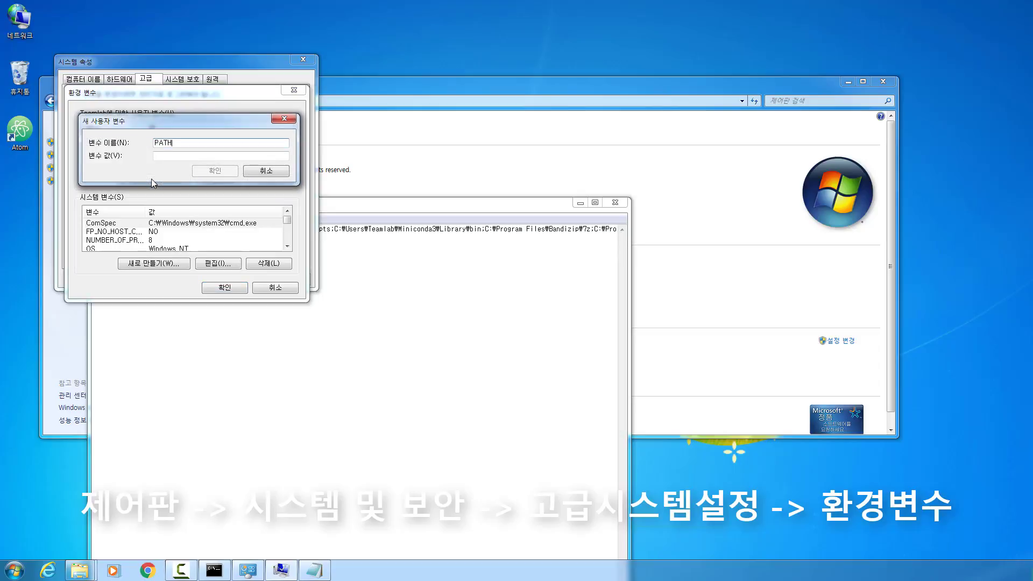
Step: Enlarge the font size of the copied path text in Notepad
{"action": "left_click", "coordinate": [406, 401]}
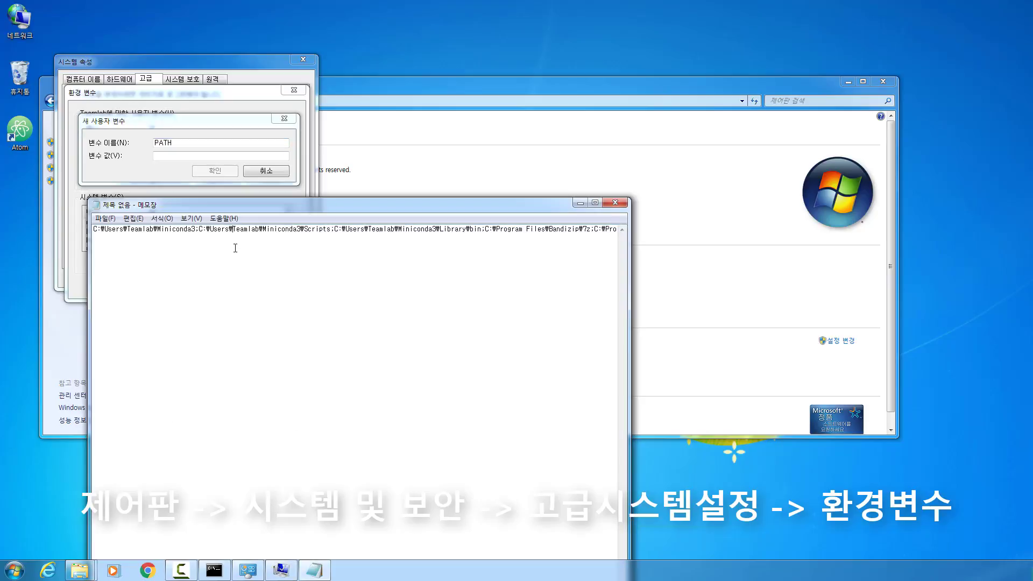
{"action": "left_click", "coordinate": [191, 218]}
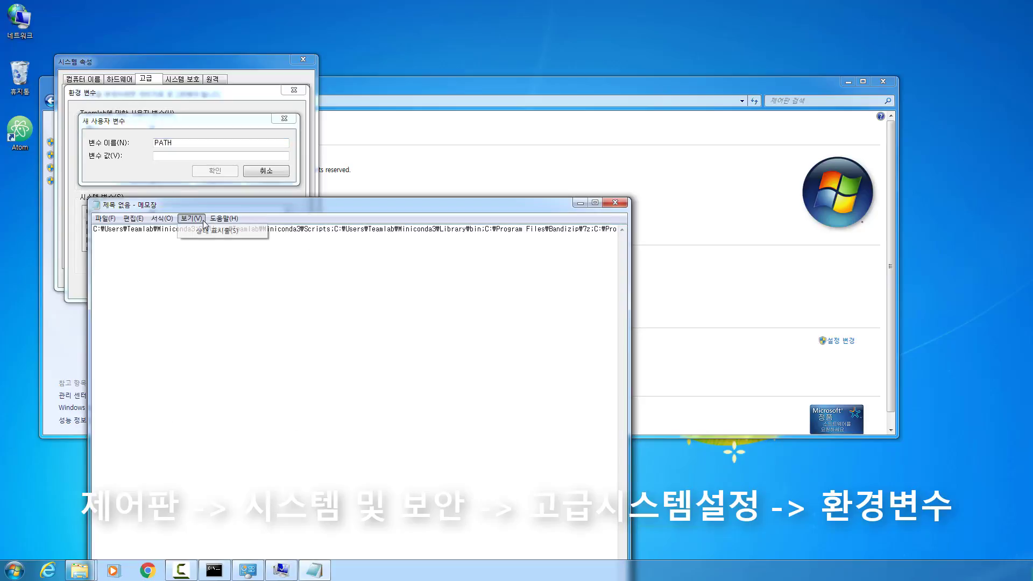
{"action": "mouse_move", "coordinate": [162, 218]}
{"action": "left_click", "coordinate": [178, 242]}
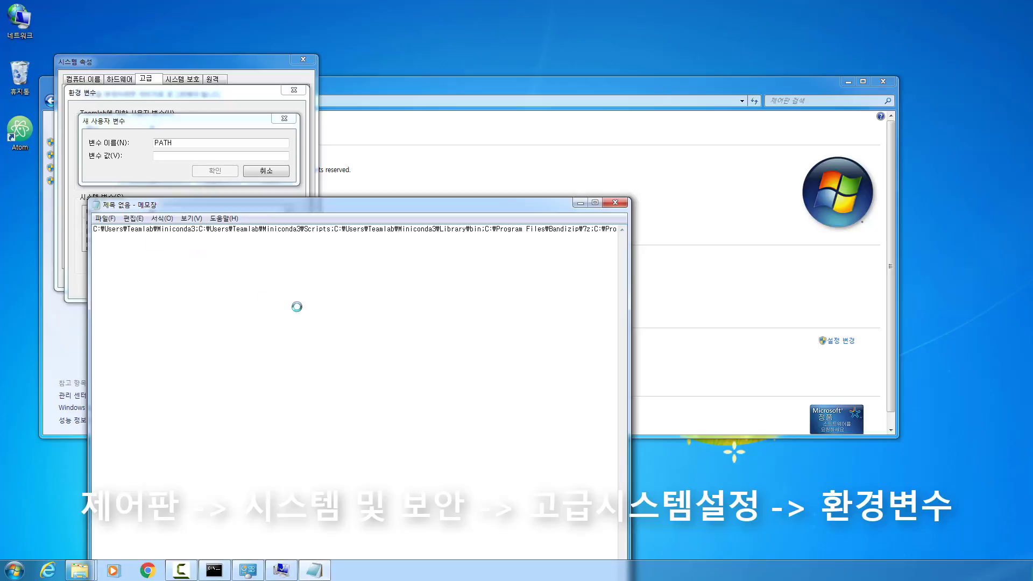
{"action": "scroll", "coordinate": [312, 387], "scroll_direction": "down", "scroll_amount": 3}
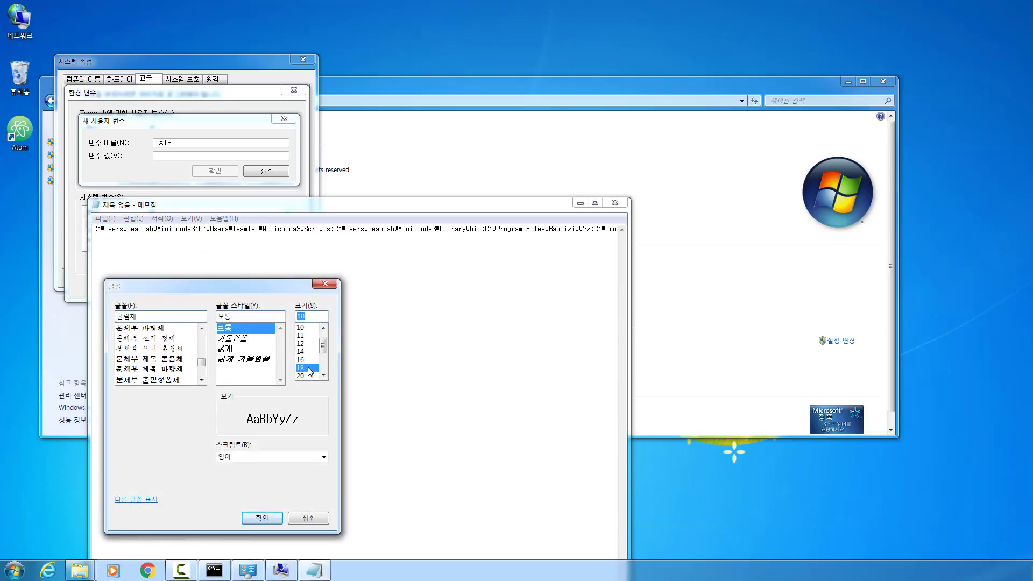
{"action": "left_click_drag", "start_coordinate": [323, 345], "coordinate": [323, 361]}
{"action": "left_click", "coordinate": [307, 367]}
{"action": "left_click", "coordinate": [259, 519]}
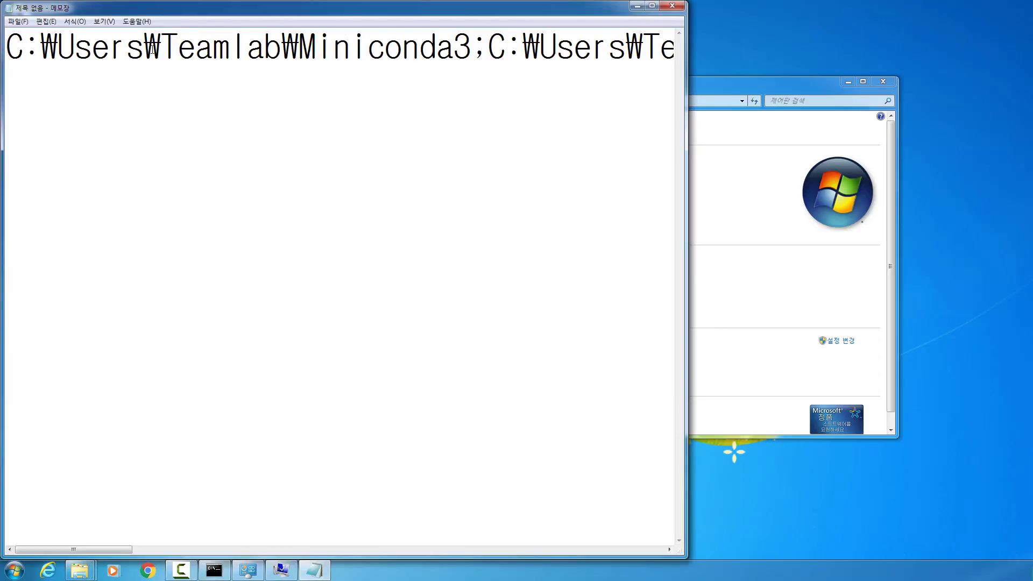
Step: Cut the first entry, C:\Users\Teamlab\Miniconda3;, from Notepad and paste it as the value of the new PATH variable
{"action": "left_click_drag", "start_coordinate": [154, 50], "coordinate": [249, 49]}
{"action": "left_click_drag", "start_coordinate": [76, 49], "coordinate": [197, 49]}
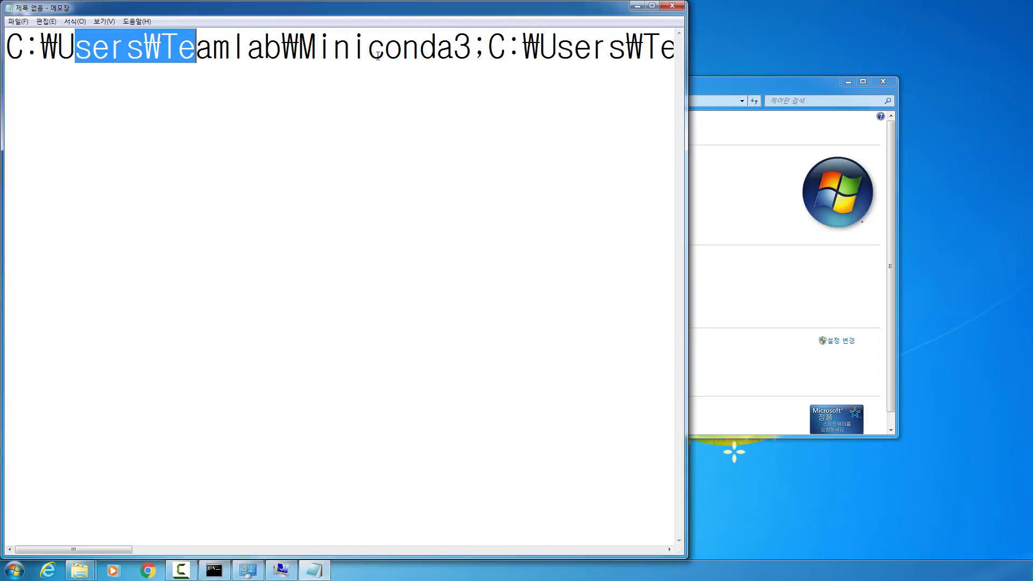
{"action": "left_click", "coordinate": [371, 52]}
{"action": "left_click_drag", "start_coordinate": [488, 49], "coordinate": [6, 49]}
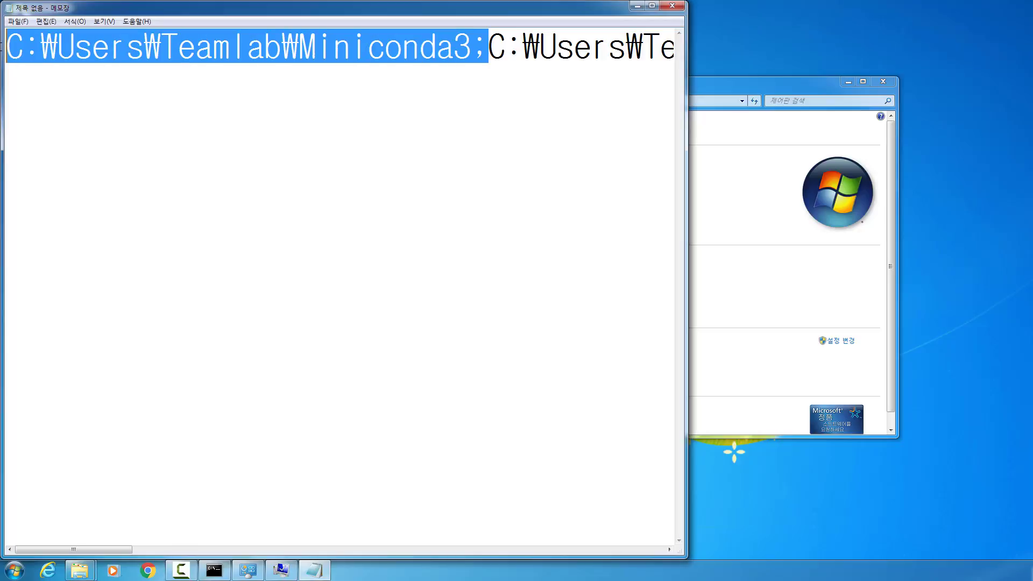
{"action": "key", "text": "ctrl+x"}
{"action": "key", "text": "alt+Tab"}
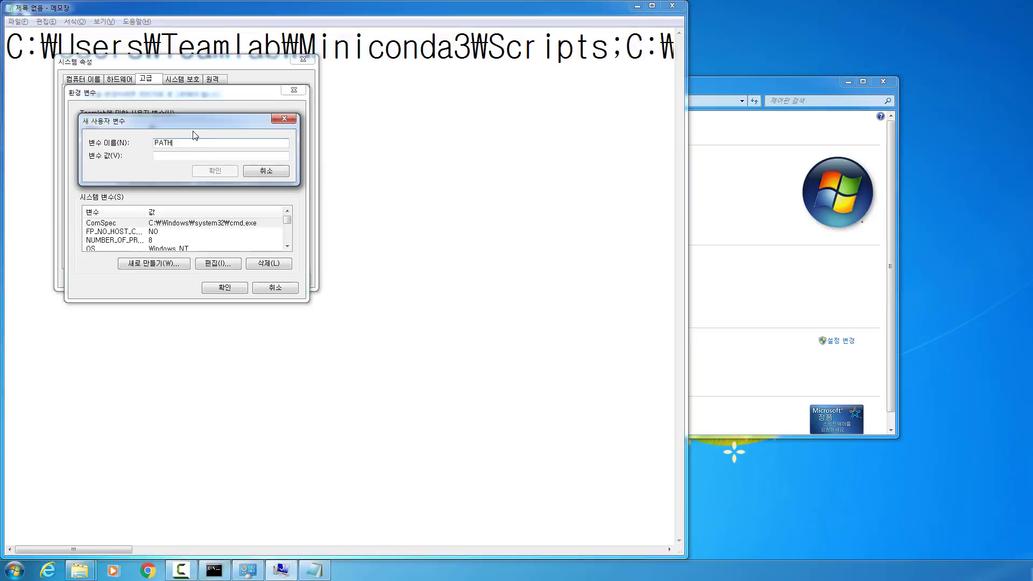
{"action": "left_click", "coordinate": [257, 155]}
{"action": "key", "text": "ctrl+v"}
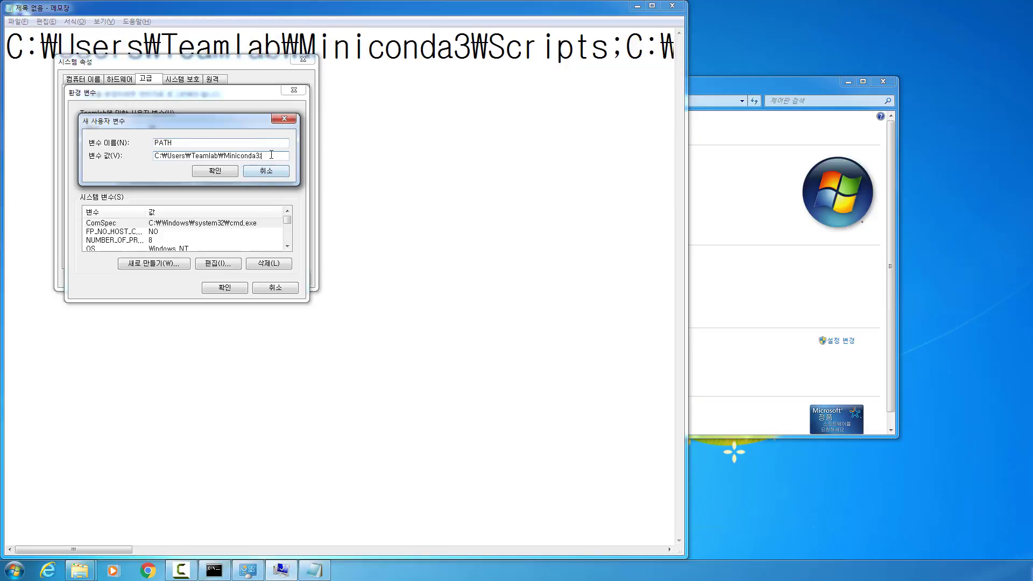
Step: Cut C:\Users\Teamlab\Miniconda3\Scripts; from Notepad and append it to the value of the new PATH variable
{"action": "left_click", "coordinate": [388, 133]}
{"action": "left_click_drag", "start_coordinate": [18, 52], "coordinate": [198, 52]}
{"action": "left_click", "coordinate": [234, 52]}
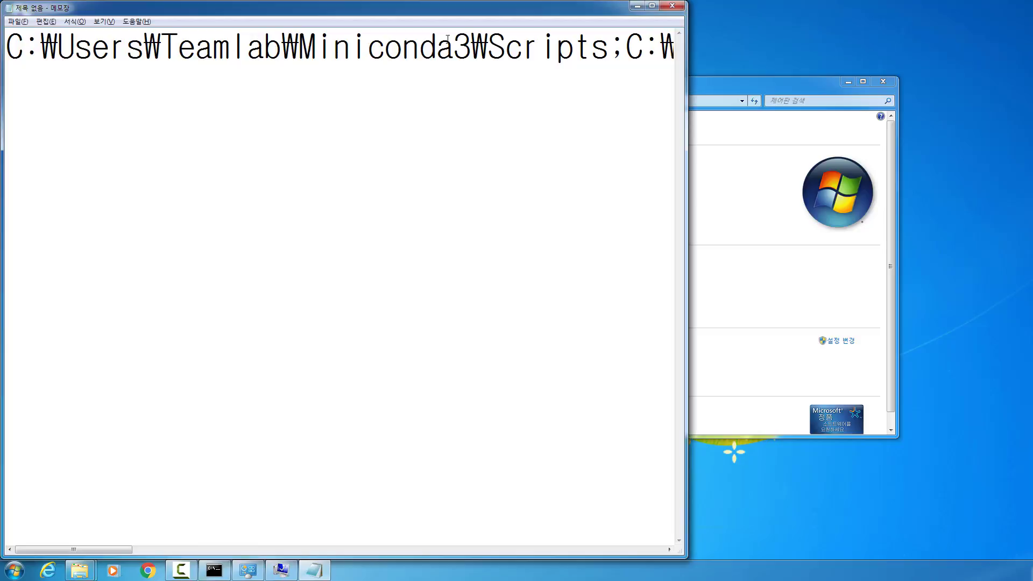
{"action": "key", "text": "shift+Home"}
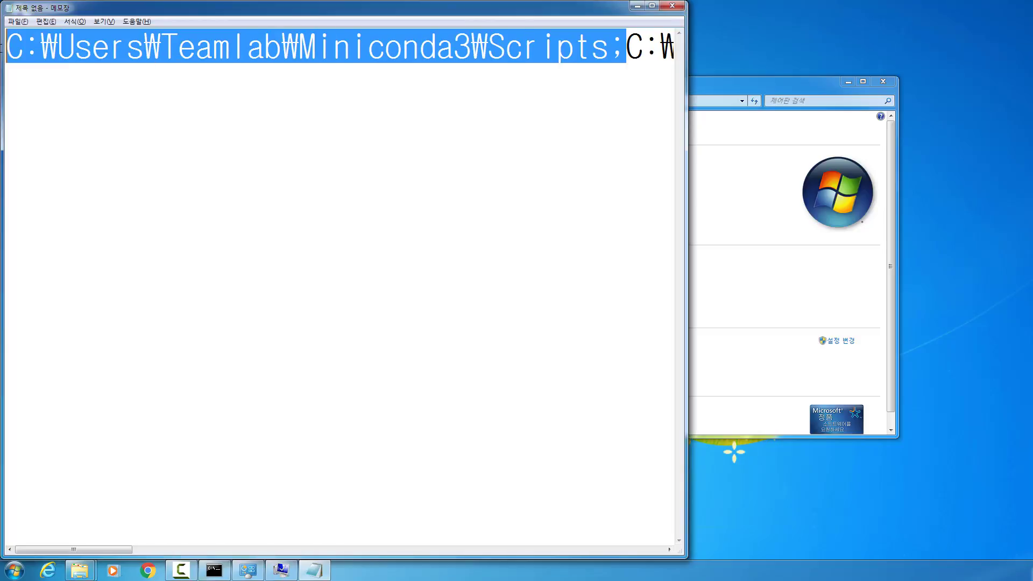
{"action": "key", "text": "ctrl+x"}
{"action": "key", "text": "alt+Tab"}
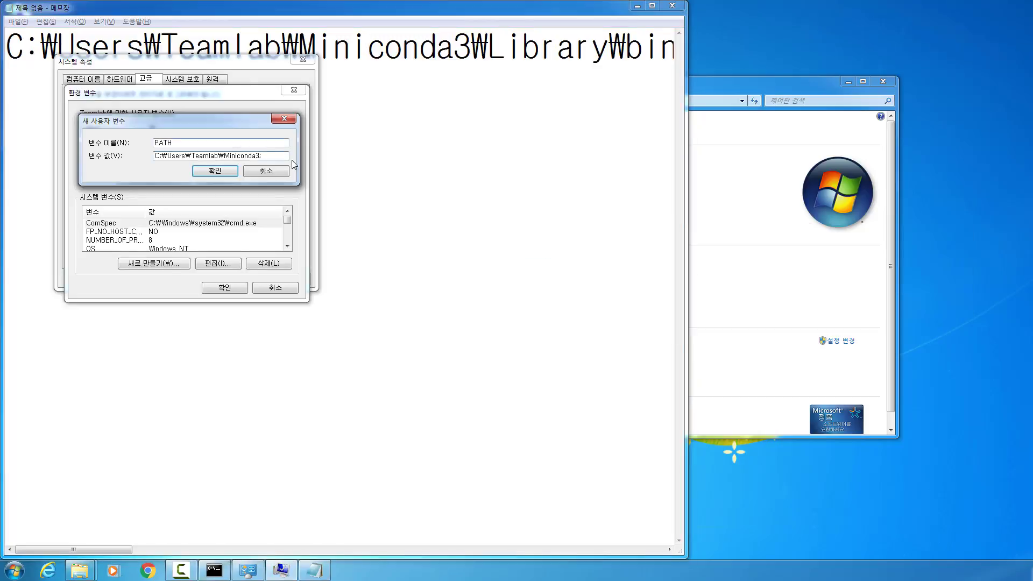
{"action": "key", "text": "ctrl+v"}
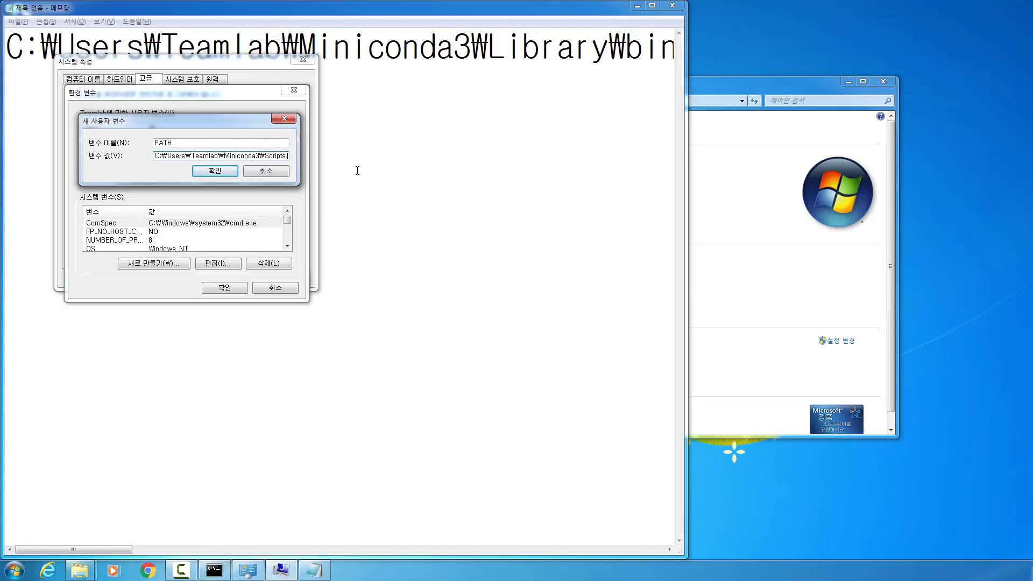
Step: Examine the user folder name and the remaining path entries in the Notepad text
{"action": "left_click", "coordinate": [329, 141]}
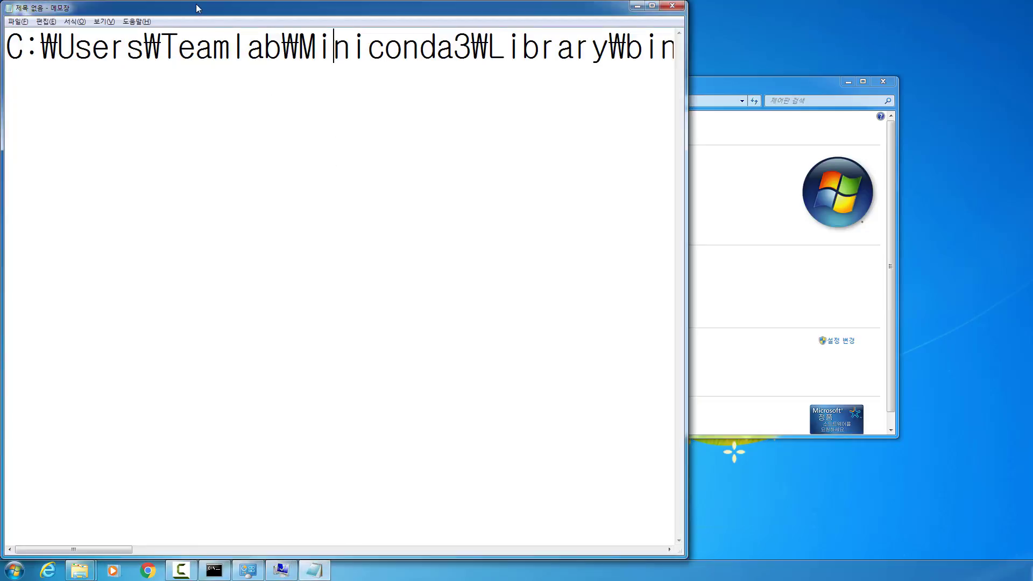
{"action": "left_click", "coordinate": [181, 46]}
{"action": "left_click_drag", "start_coordinate": [161, 46], "coordinate": [283, 39]}
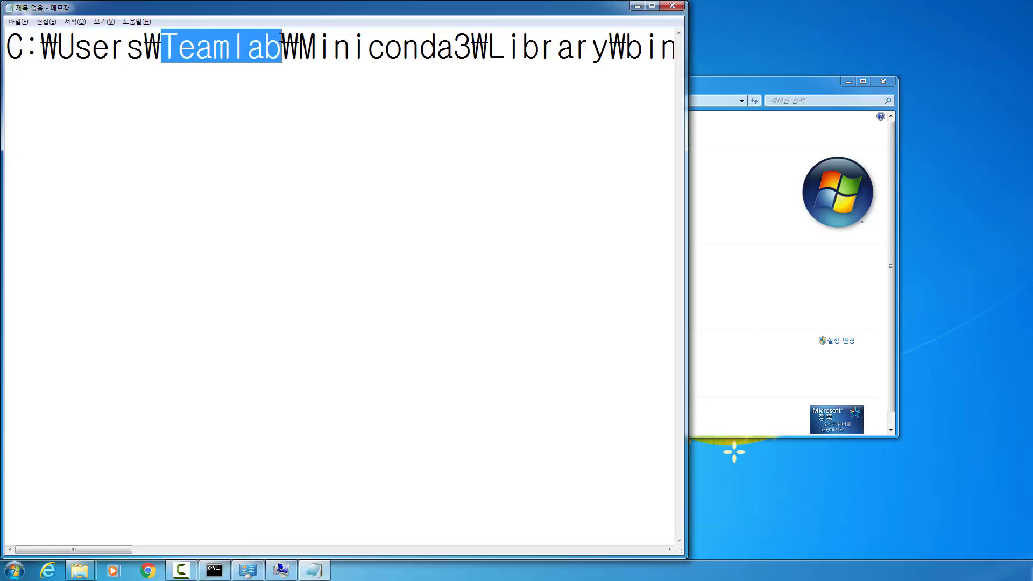
{"action": "left_click", "coordinate": [261, 95]}
{"action": "key", "text": "ctrl+Right"}
{"action": "key", "text": "ctrl+Right"}
{"action": "key", "text": "ctrl+Right"}
{"action": "key", "text": "ctrl+Right"}
{"action": "key", "text": "ctrl+Right"}
{"action": "key", "text": "ctrl+Right"}
{"action": "key", "text": "ctrl+Right"}
{"action": "key", "text": "ctrl+Right"}
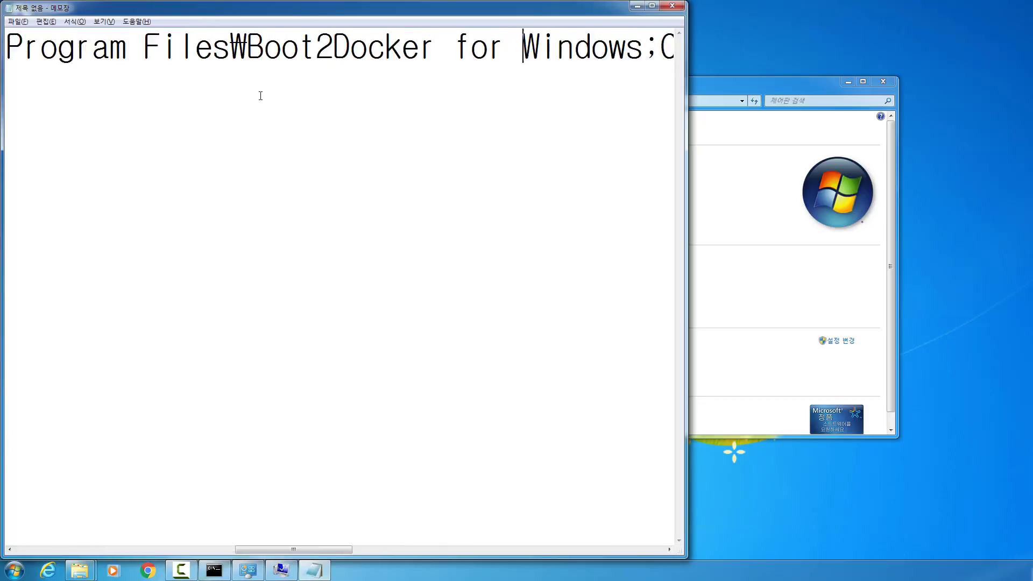
{"action": "key", "text": "Down"}
{"action": "key", "text": "Down"}
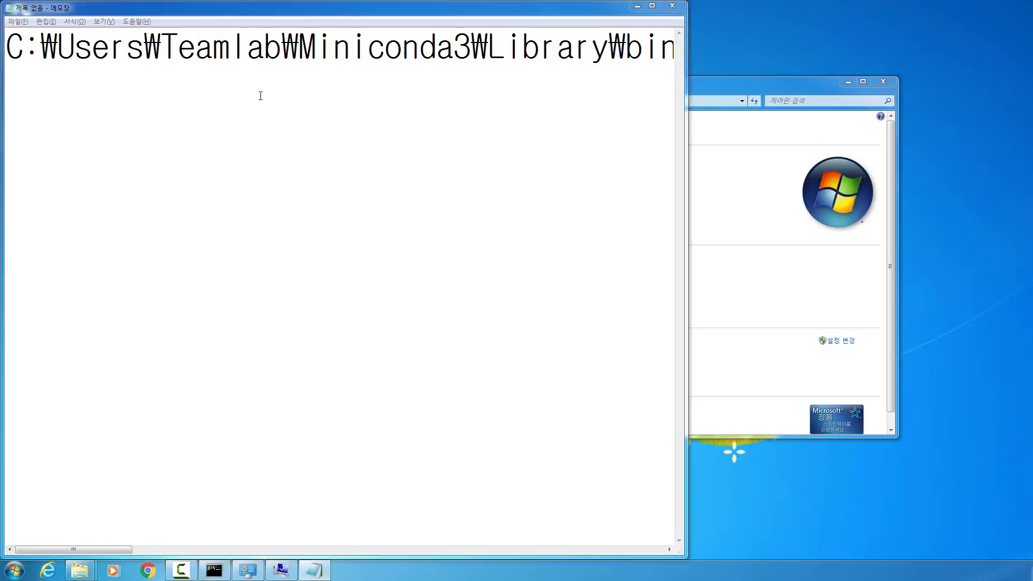
Step: Open the 사용자 (Users) folder on the C: drive in Windows Explorer to check the user folder name
{"action": "key", "text": "super+e"}
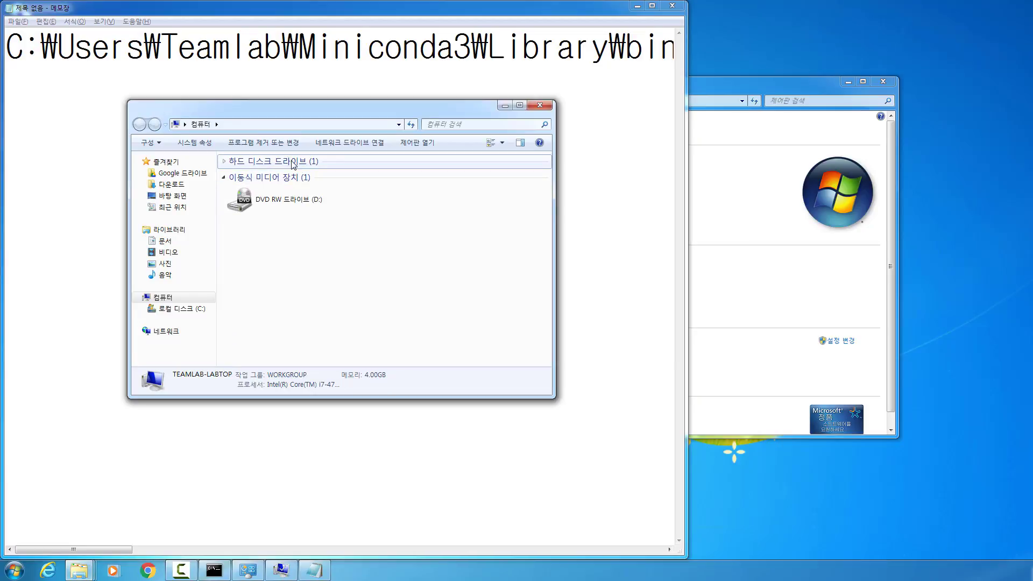
{"action": "left_click", "coordinate": [293, 162]}
{"action": "double_click", "coordinate": [285, 180]}
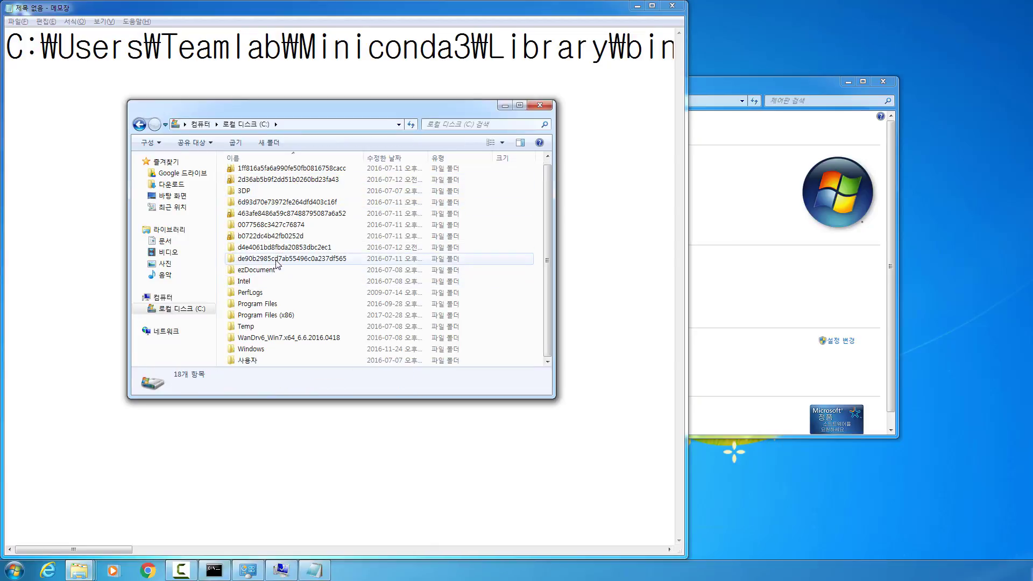
{"action": "double_click", "coordinate": [261, 360]}
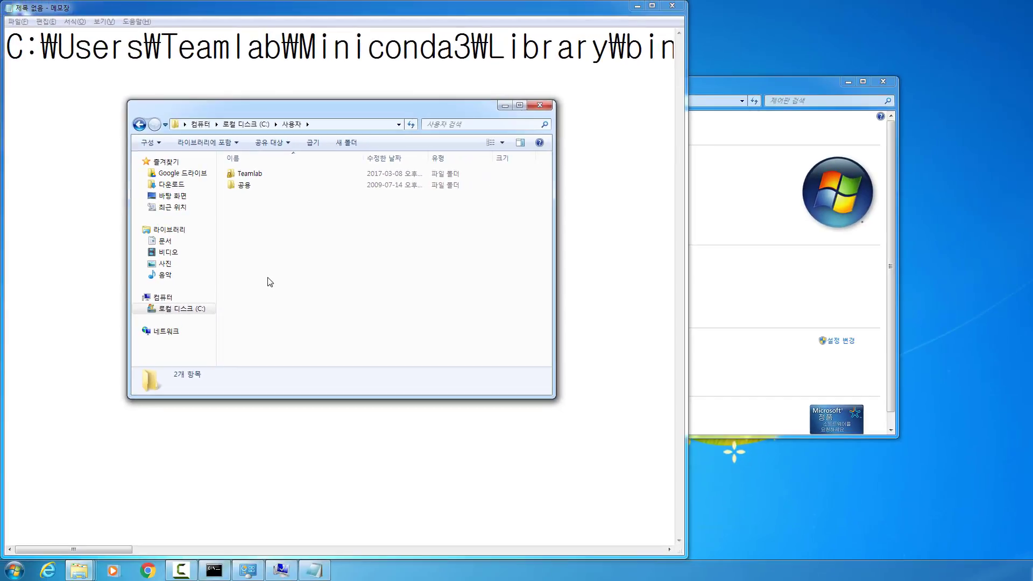
Step: Cut C:\Users\Teamlab\Miniconda3\Library\bin;C:\Program Files\Bandizip\7z; from Notepad and append it to the value of the new PATH variable
{"action": "left_click", "coordinate": [205, 51]}
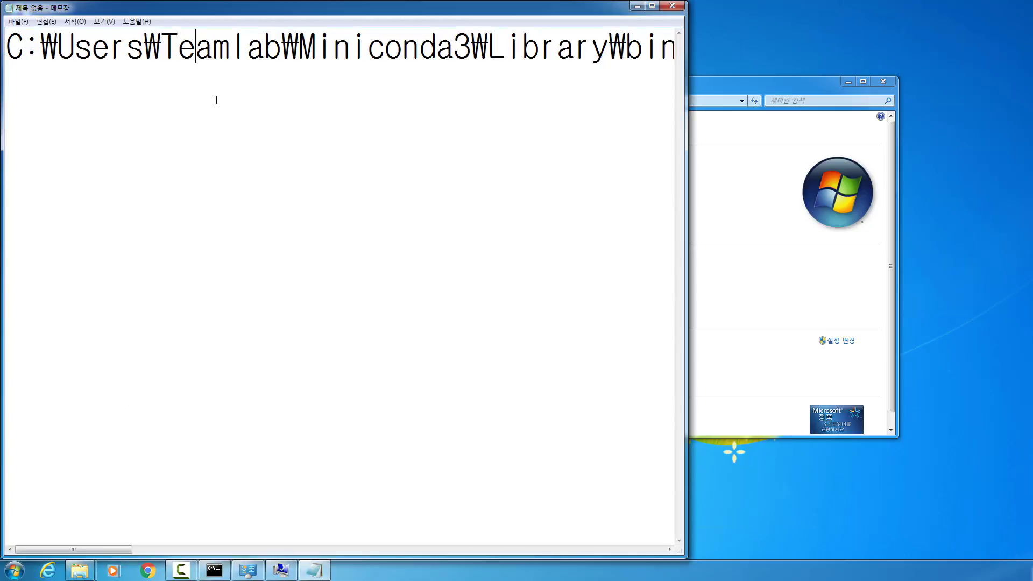
{"action": "key", "text": "End"}
{"action": "key", "text": "Return"}
{"action": "key", "text": "Up"}
{"action": "key", "text": "shift+ctrl+Right"}
{"action": "key", "text": "shift+ctrl+Right"}
{"action": "key", "text": "shift+ctrl+Right"}
{"action": "key", "text": "shift+ctrl+Right"}
{"action": "key", "text": "shift+ctrl+Right"}
{"action": "key", "text": "shift+ctrl+Right"}
{"action": "key", "text": "shift+ctrl+Right"}
{"action": "key", "text": "shift+ctrl+Right"}
{"action": "key", "text": "shift+ctrl+Right"}
{"action": "key", "text": "shift+ctrl+Right"}
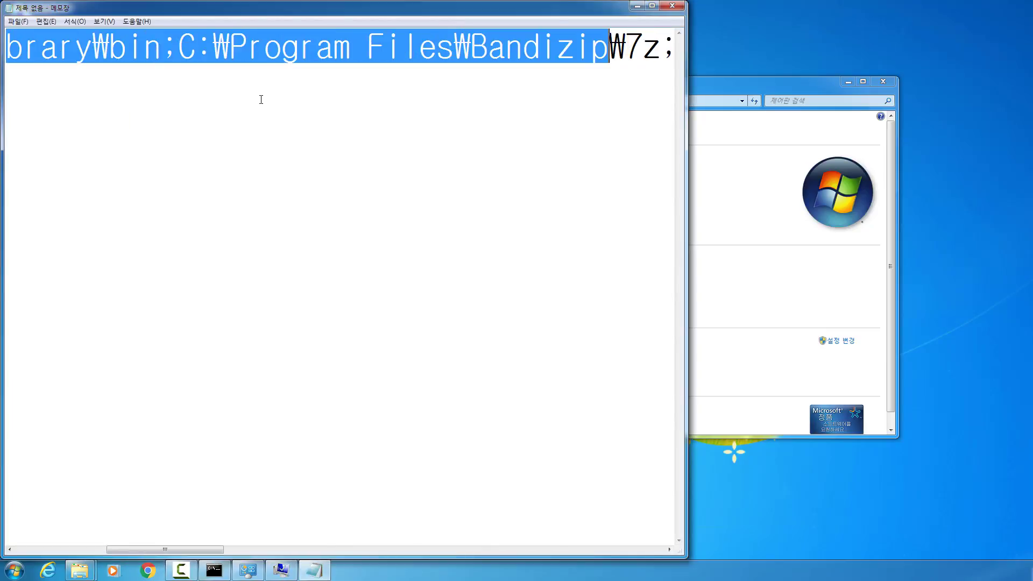
{"action": "key", "text": "shift+ctrl+Left"}
{"action": "key", "text": "shift+ctrl+Left"}
{"action": "key", "text": "shift+ctrl+Left"}
{"action": "key", "text": "shift+ctrl+Left"}
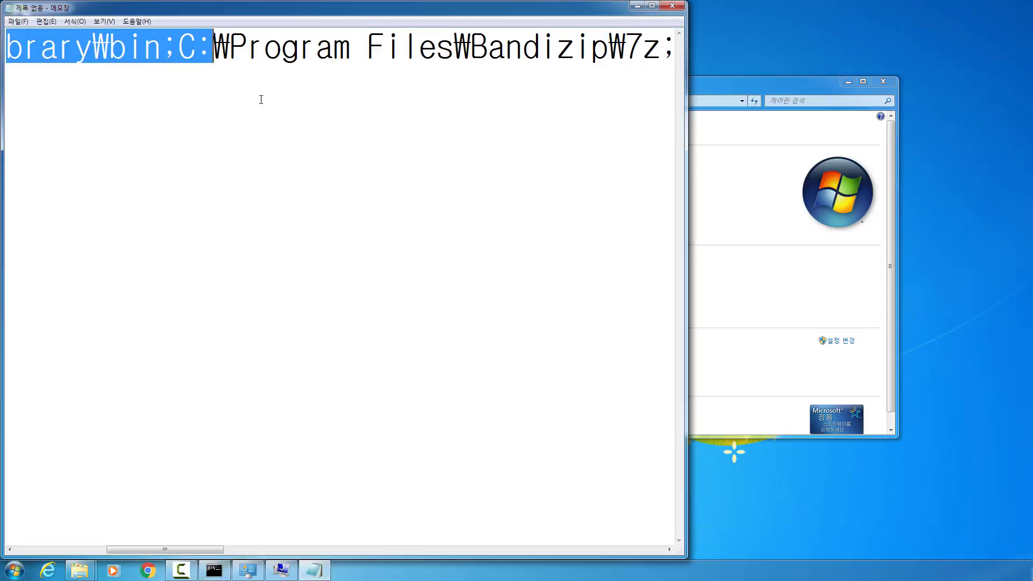
{"action": "key", "text": "shift+ctrl+Right"}
{"action": "key", "text": "shift+ctrl+Right"}
{"action": "key", "text": "shift+ctrl+Right"}
{"action": "key", "text": "shift+ctrl+Right"}
{"action": "key", "text": "shift+ctrl+Right"}
{"action": "key", "text": "shift+ctrl+Right"}
{"action": "key", "text": "shift+ctrl+Right"}
{"action": "key", "text": "shift+ctrl+Right"}
{"action": "key", "text": "shift+ctrl+Right"}
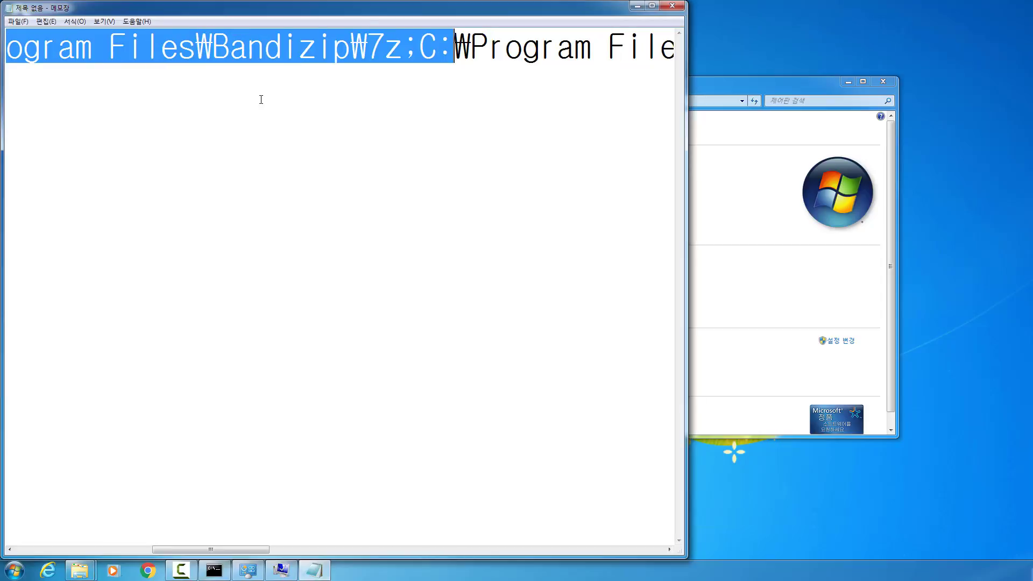
{"action": "key", "text": "shift+Left"}
{"action": "key", "text": "shift+Left"}
{"action": "key", "text": "Delete"}
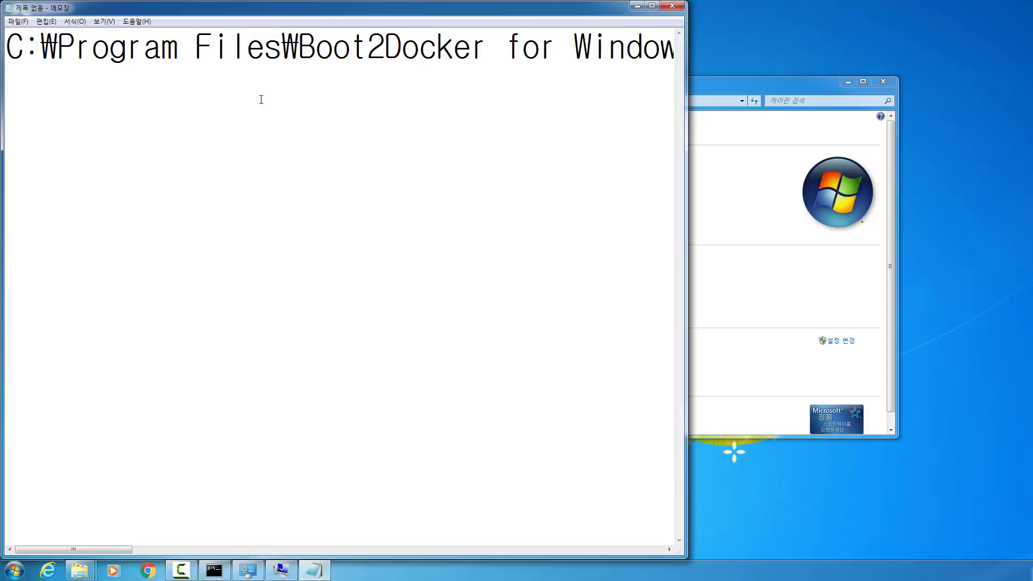
{"action": "key", "text": "alt+Tab"}
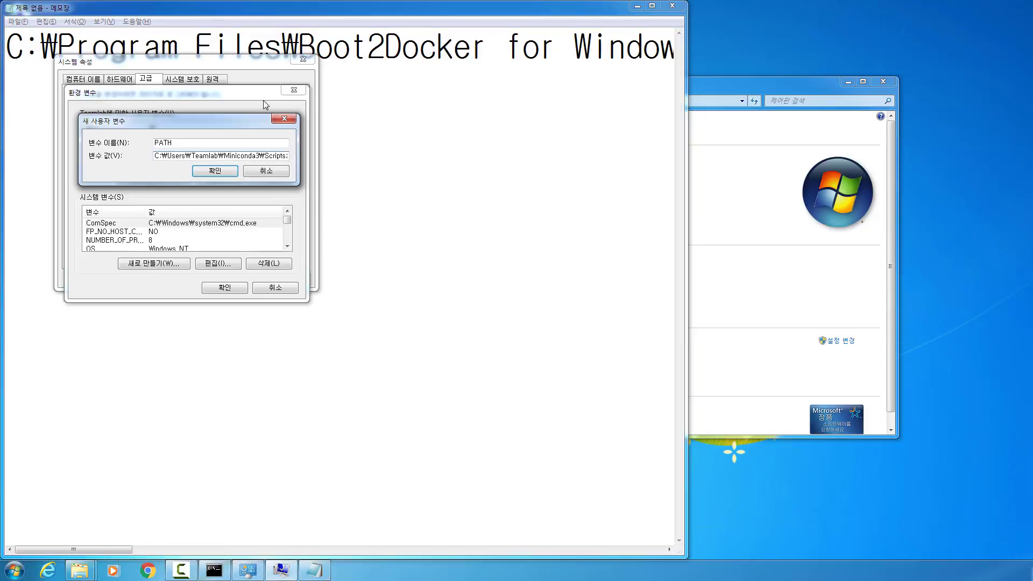
{"action": "key", "text": "End"}
Step: Delete the Boot2Docker for Windows entry from the path text in Notepad
{"action": "left_click", "coordinate": [424, 60]}
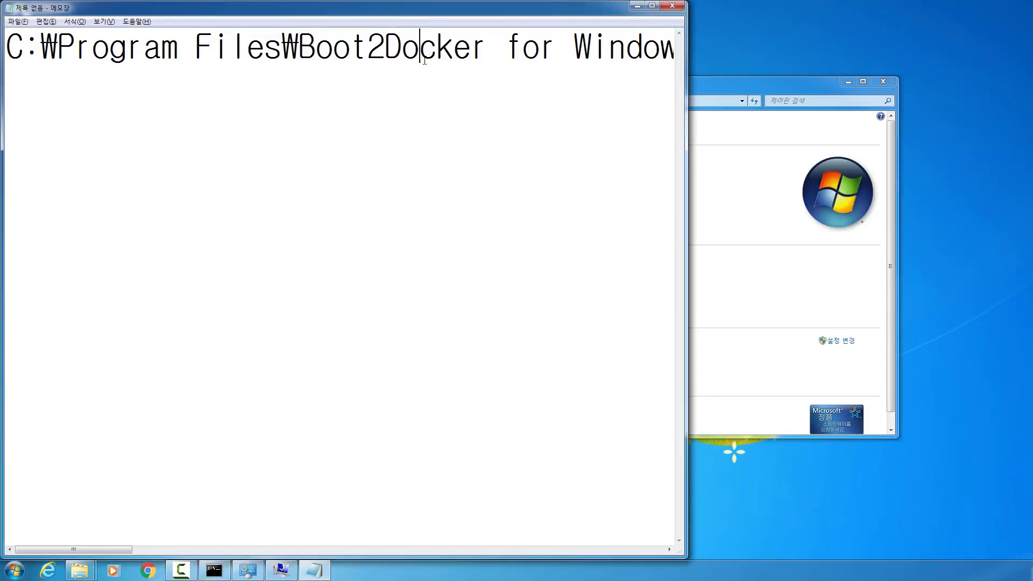
{"action": "left_click_drag", "start_coordinate": [5, 62], "coordinate": [662, 7]}
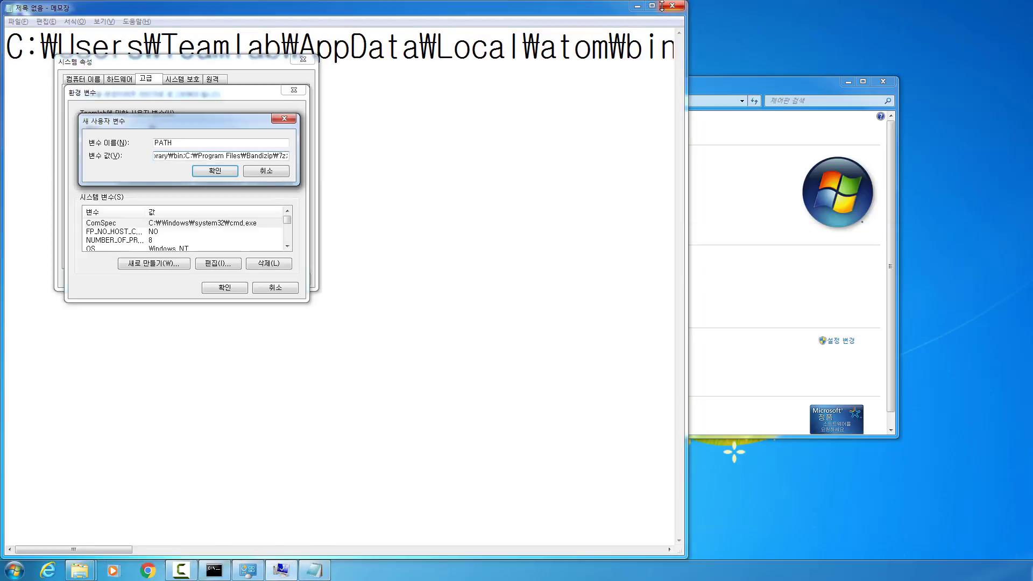
{"action": "left_click", "coordinate": [483, 130]}
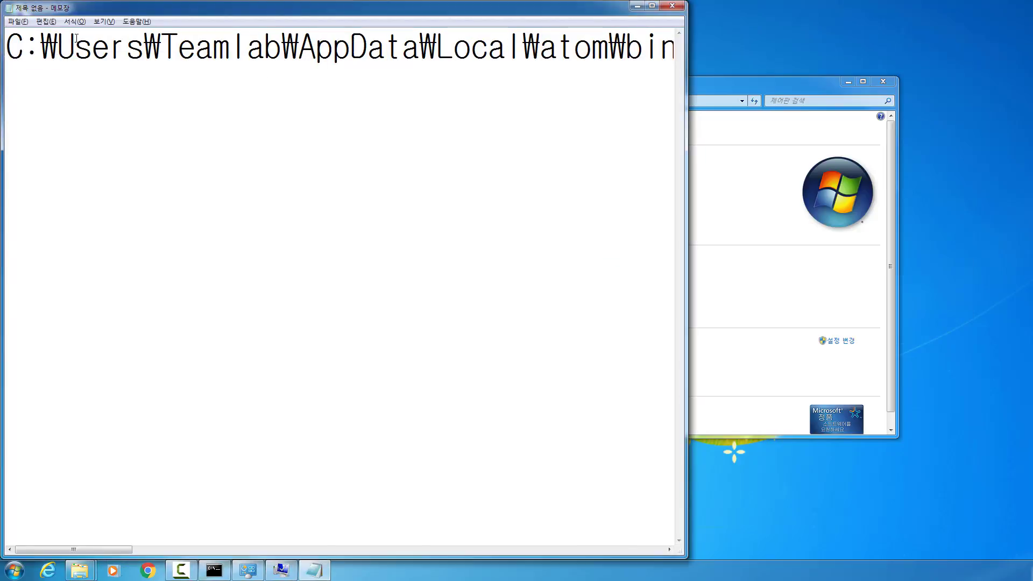
Step: Examine the user folder and atom portions of the remaining path entry in Notepad
{"action": "left_click_drag", "start_coordinate": [162, 46], "coordinate": [524, 51]}
{"action": "double_click", "coordinate": [571, 52]}
{"action": "double_click", "coordinate": [571, 51]}
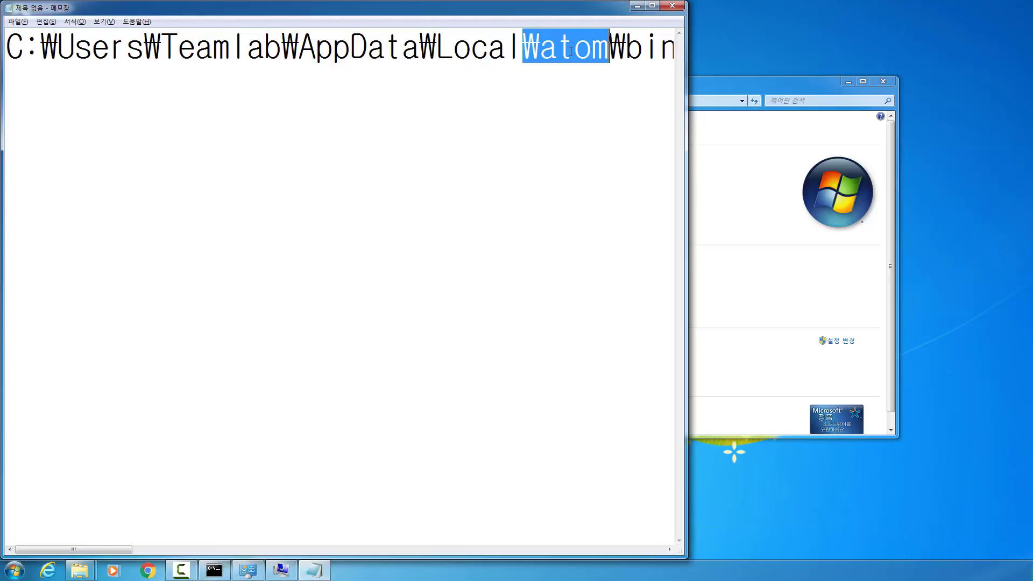
{"action": "double_click", "coordinate": [571, 51]}
{"action": "double_click", "coordinate": [573, 48]}
{"action": "double_click", "coordinate": [573, 48]}
{"action": "double_click", "coordinate": [573, 48]}
{"action": "left_click", "coordinate": [572, 48]}
{"action": "key", "text": "Down"}
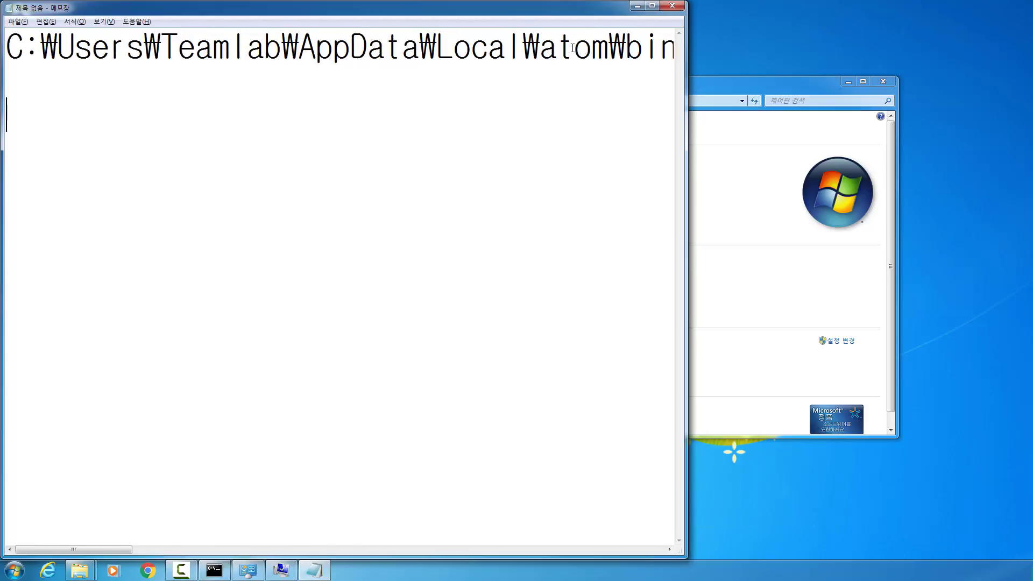
Step: Remove the trailing blank line in Notepad and append C:\Users\Teamlab\AppData\Local\atom\bin to the value of the new PATH variable
{"action": "key", "text": "ctrl+a"}
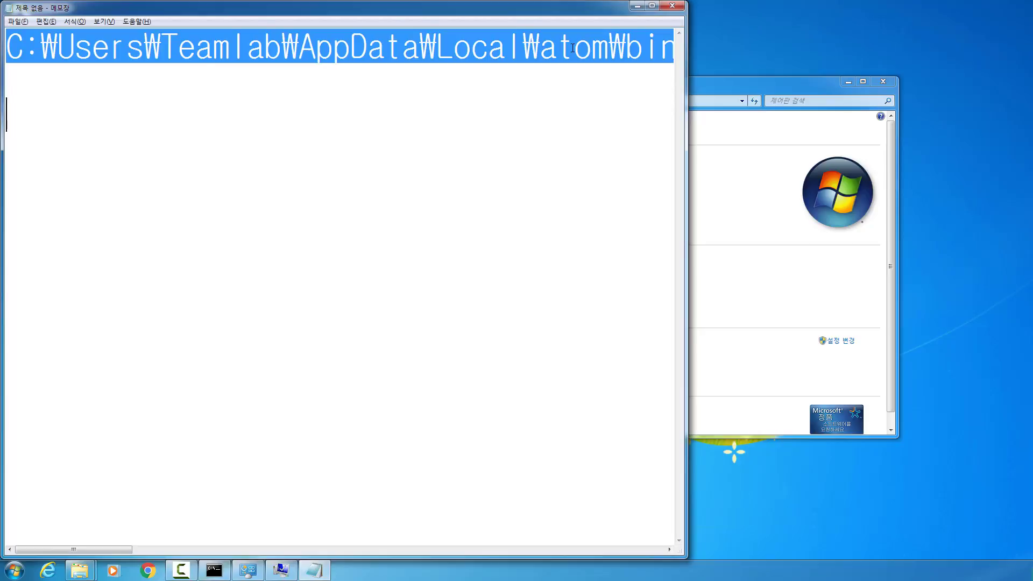
{"action": "key", "text": "Right"}
{"action": "key", "text": "BackSpace"}
{"action": "key", "text": "ctrl+a"}
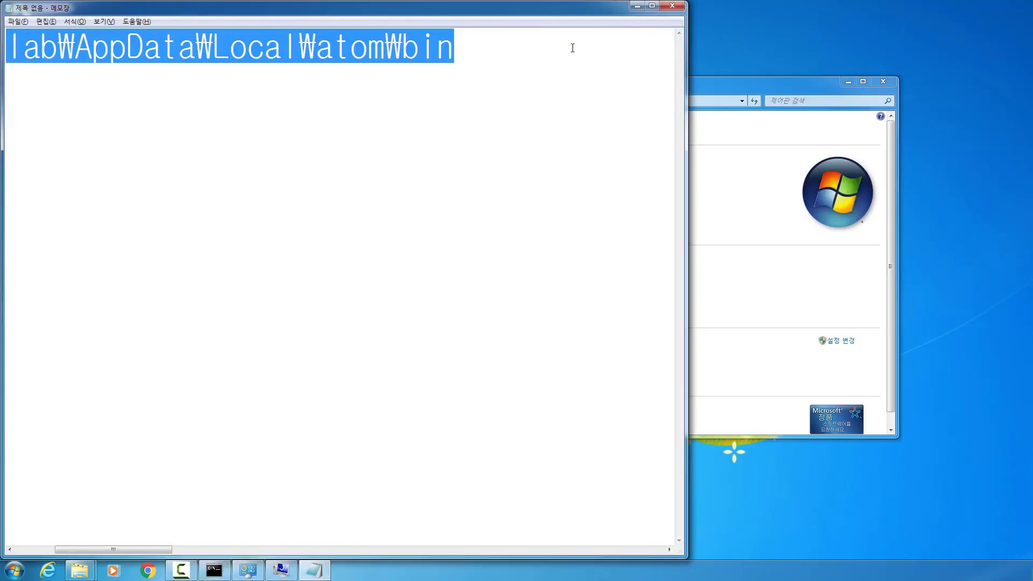
{"action": "key", "text": "Right"}
{"action": "key", "text": "alt+Tab"}
{"action": "type", "text": "C:\\Users\\Teamlab\\AppData\\Local\\atom\\bin"}
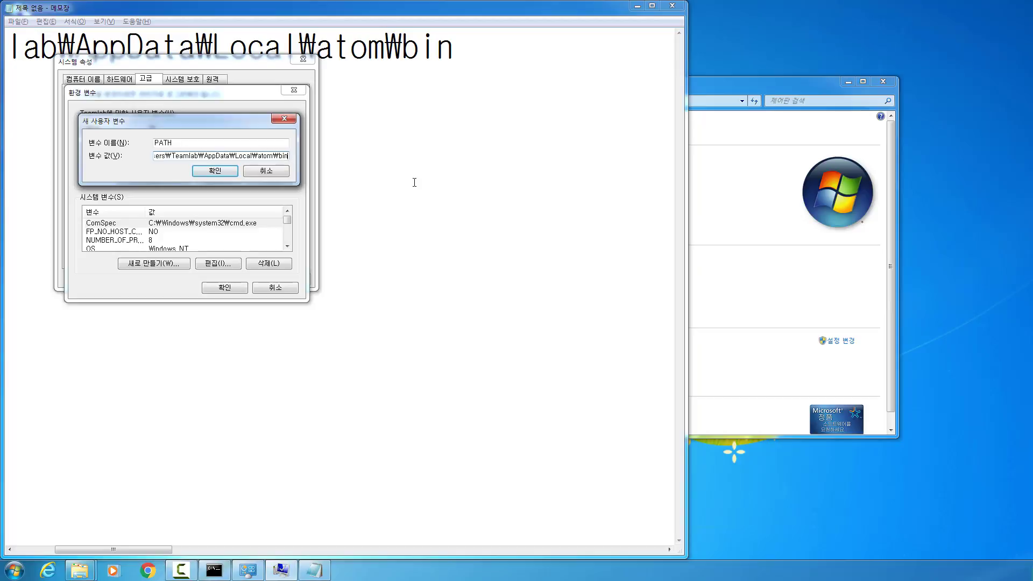
Step: Save the new PATH user variable, close the system settings dialogs, and close Notepad without saving its text
{"action": "left_click", "coordinate": [215, 170]}
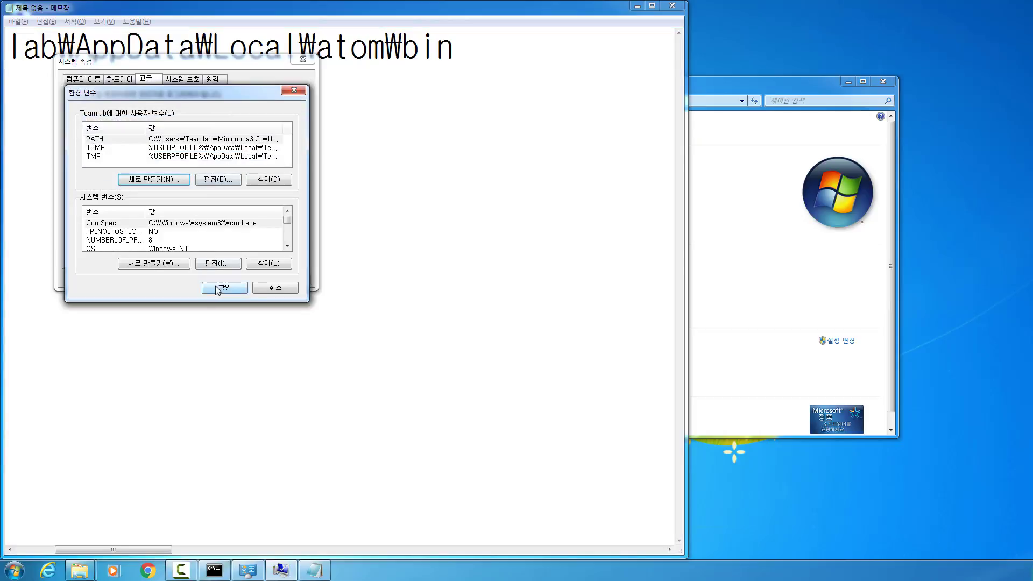
{"action": "left_click", "coordinate": [218, 289]}
{"action": "left_click", "coordinate": [204, 280]}
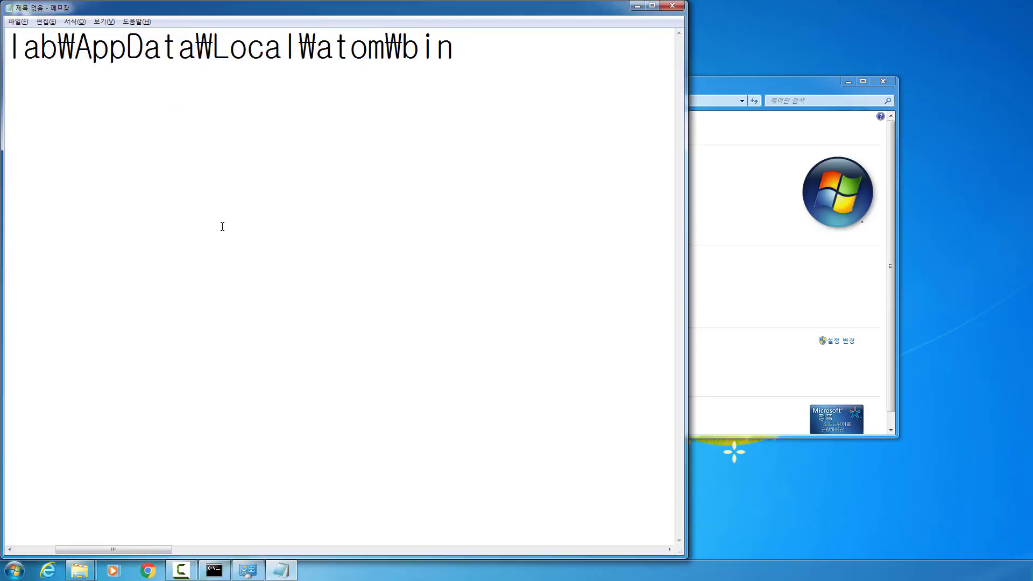
{"action": "key", "text": "alt+F4"}
{"action": "left_click", "coordinate": [517, 302]}
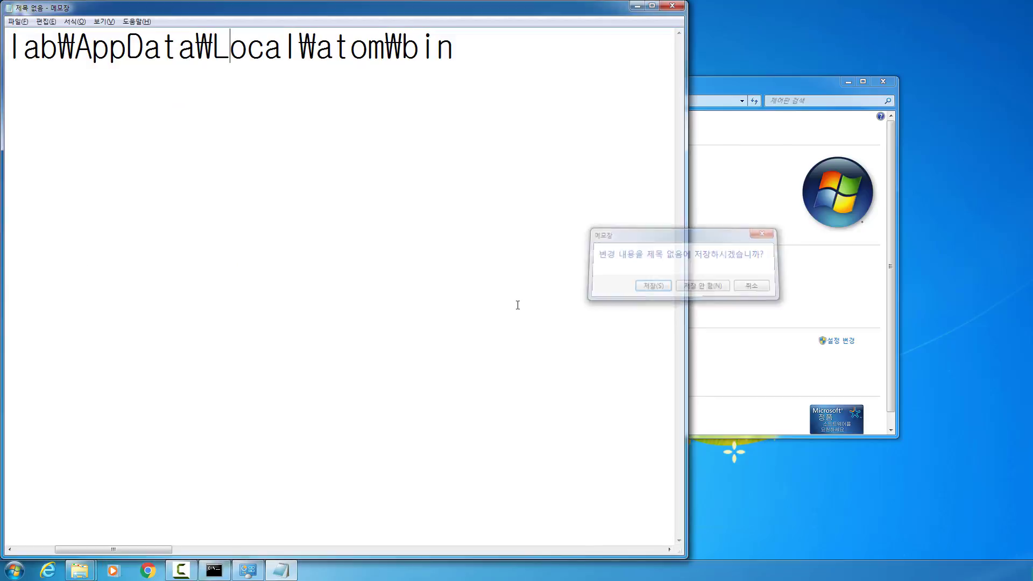
{"action": "left_click", "coordinate": [707, 287]}
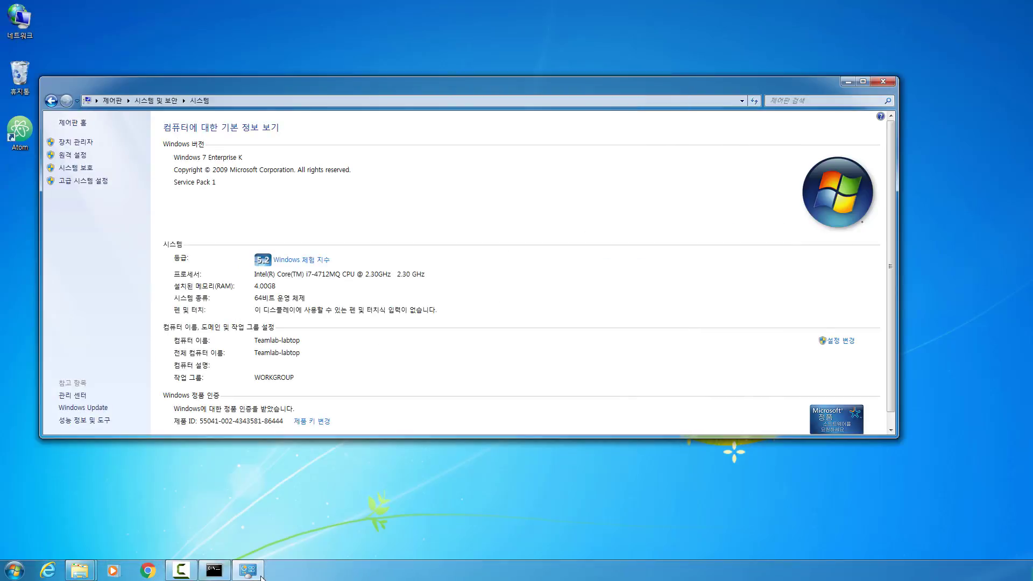
Step: Exit the existing command prompt and open a fresh one
{"action": "left_click", "coordinate": [215, 571]}
{"action": "type", "text": "e"}
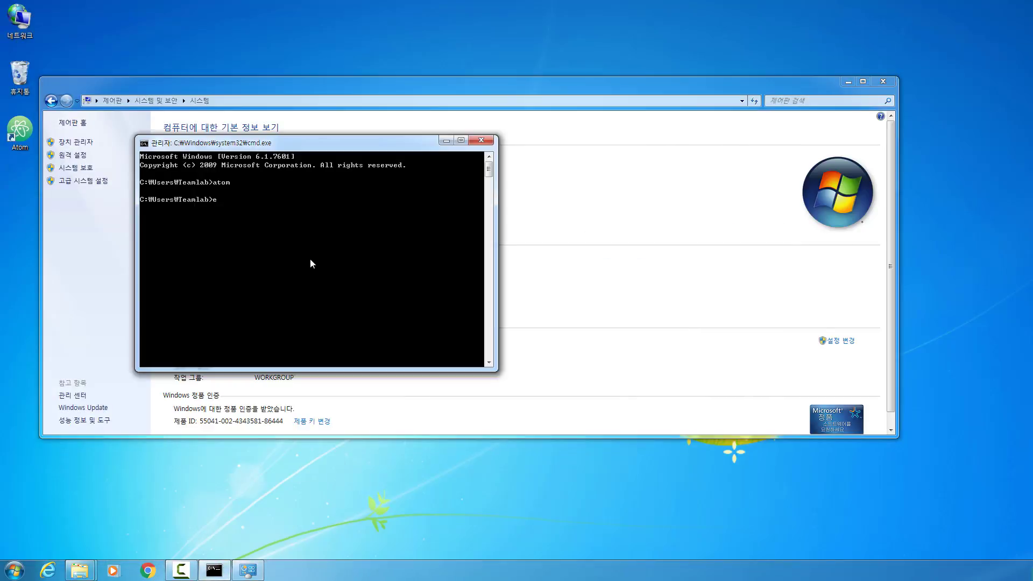
{"action": "type", "text": "xit"}
{"action": "key", "text": "Return"}
{"action": "key", "text": "super+r"}
{"action": "key", "text": "Return"}
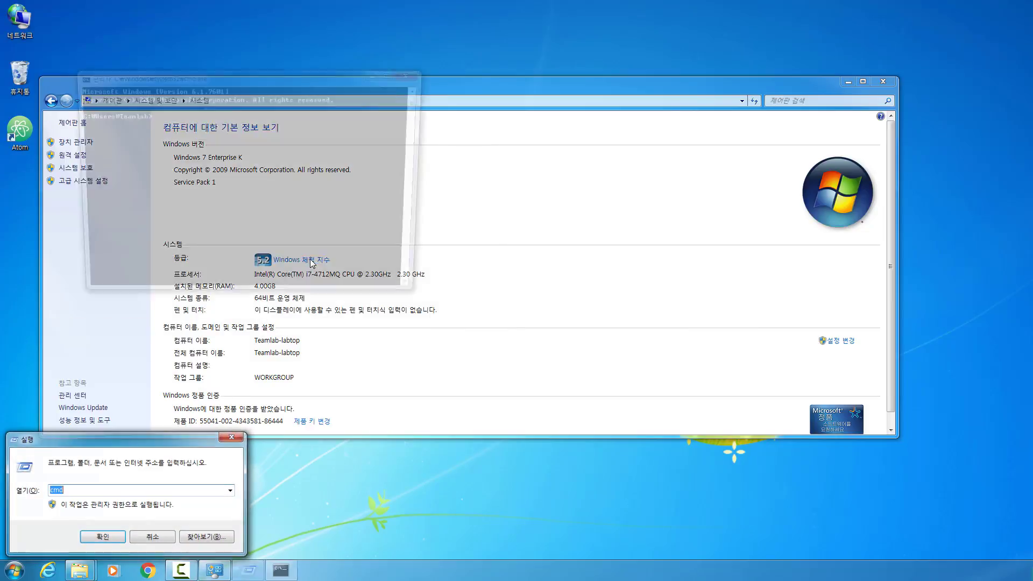
Step: Run python in the command prompt to test the new PATH, and leave the interpreter with exit()
{"action": "type", "text": "pyton"}
{"action": "key", "text": "Return"}
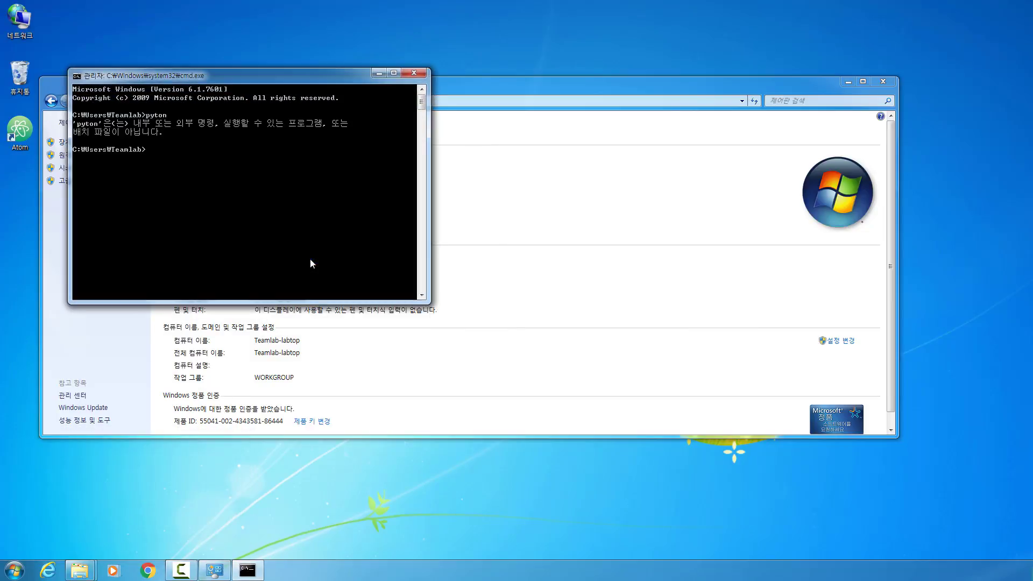
{"action": "type", "text": "python"}
{"action": "key", "text": "Return"}
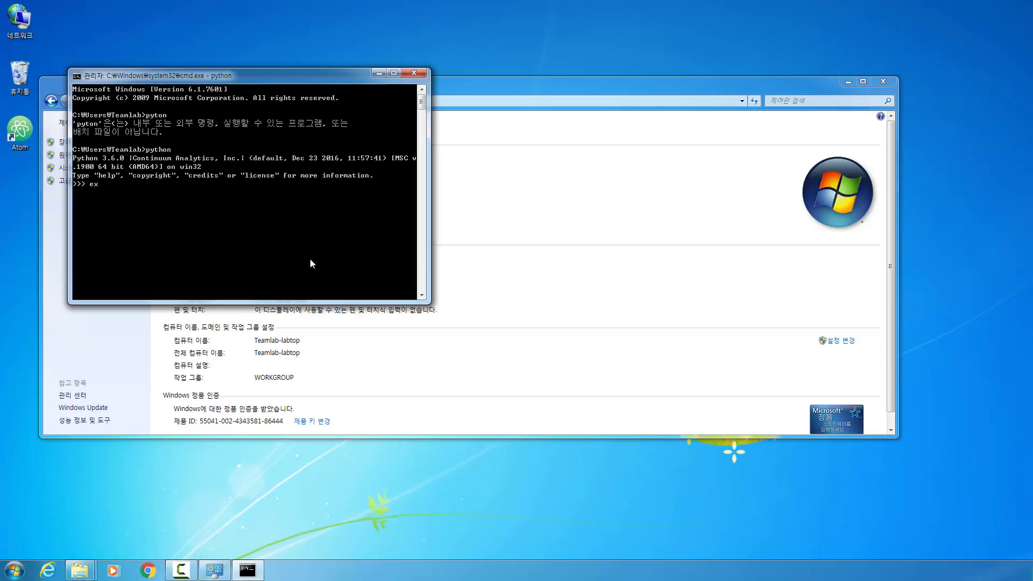
{"action": "type", "text": "exit()"}
{"action": "key", "text": "Return"}
Step: Launch Atom with the atom command to test the new PATH, and close its window
{"action": "type", "text": "ati"}
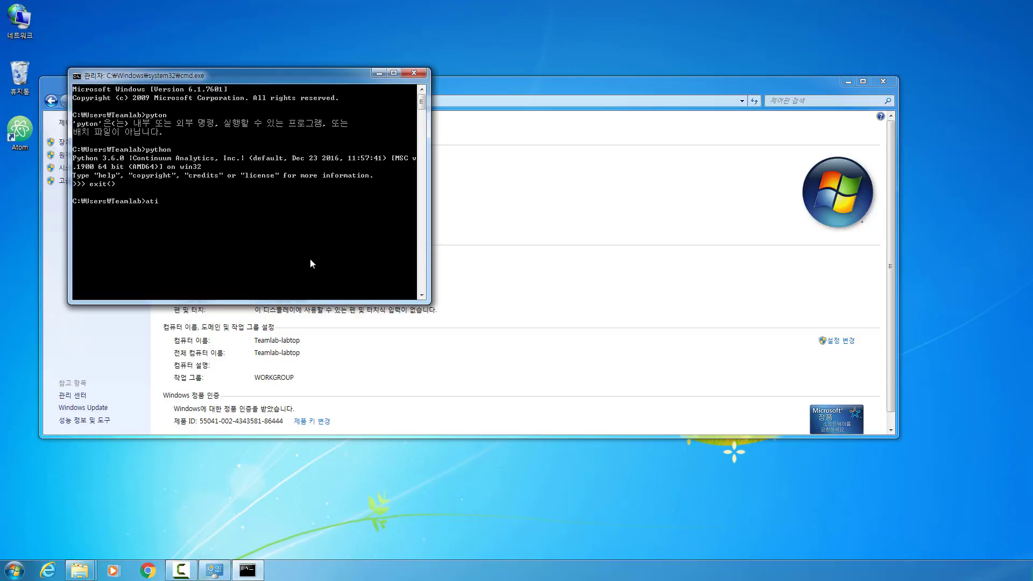
{"action": "type", "text": "m"}
{"action": "key", "text": "Return"}
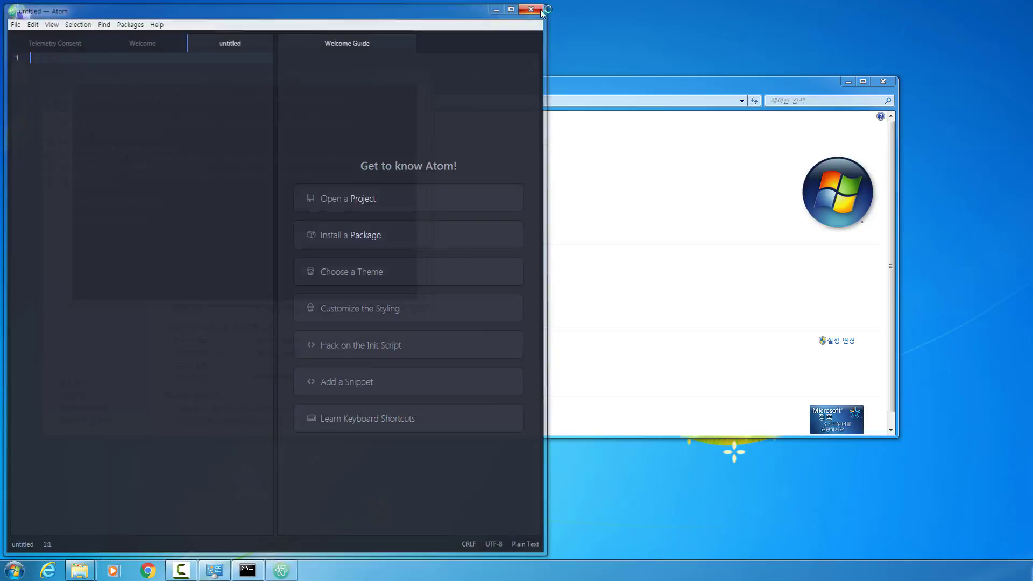
{"action": "left_click", "coordinate": [534, 5]}
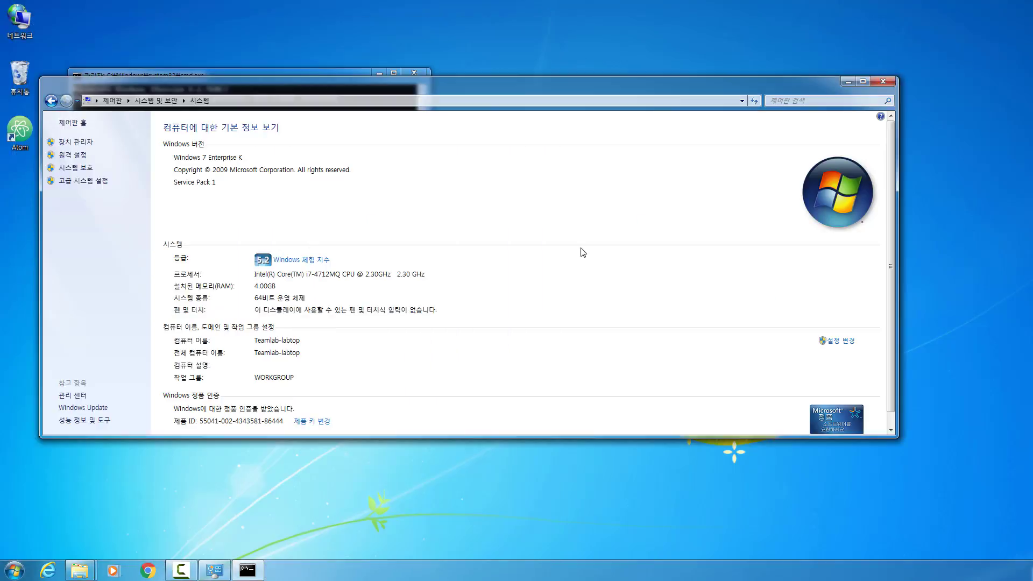
Step: Open the environment variables from the advanced system settings, inspect the user PATH value, and delete the PATH user variable
{"action": "left_click", "coordinate": [99, 183]}
{"action": "left_click", "coordinate": [321, 323]}
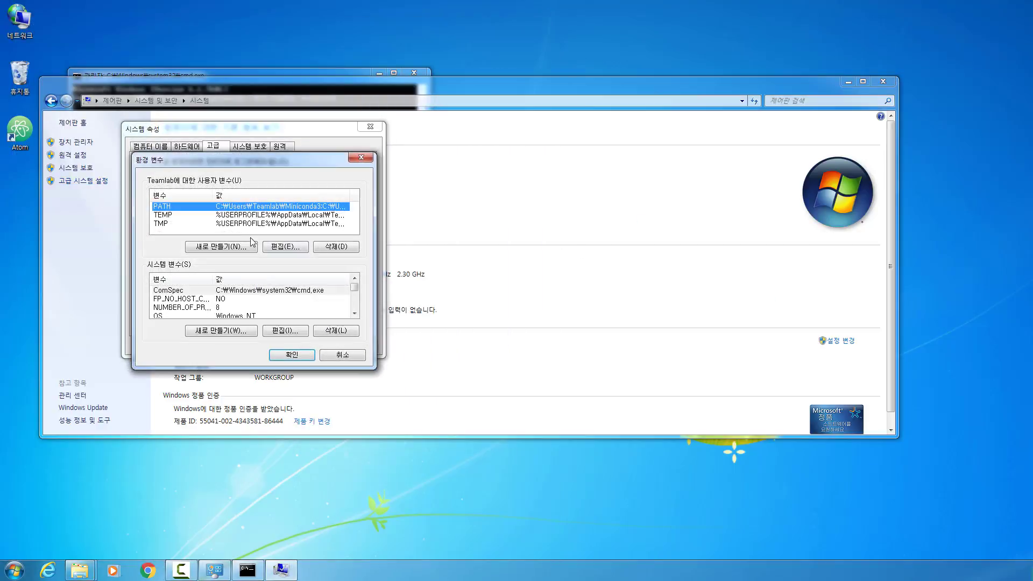
{"action": "left_click", "coordinate": [285, 246]}
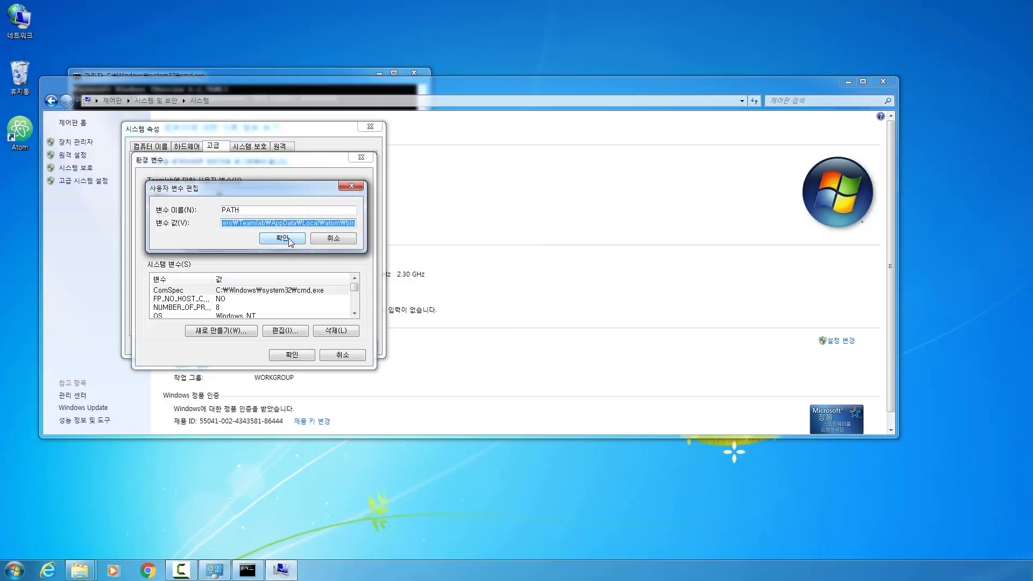
{"action": "left_click", "coordinate": [282, 238]}
{"action": "left_click", "coordinate": [331, 248]}
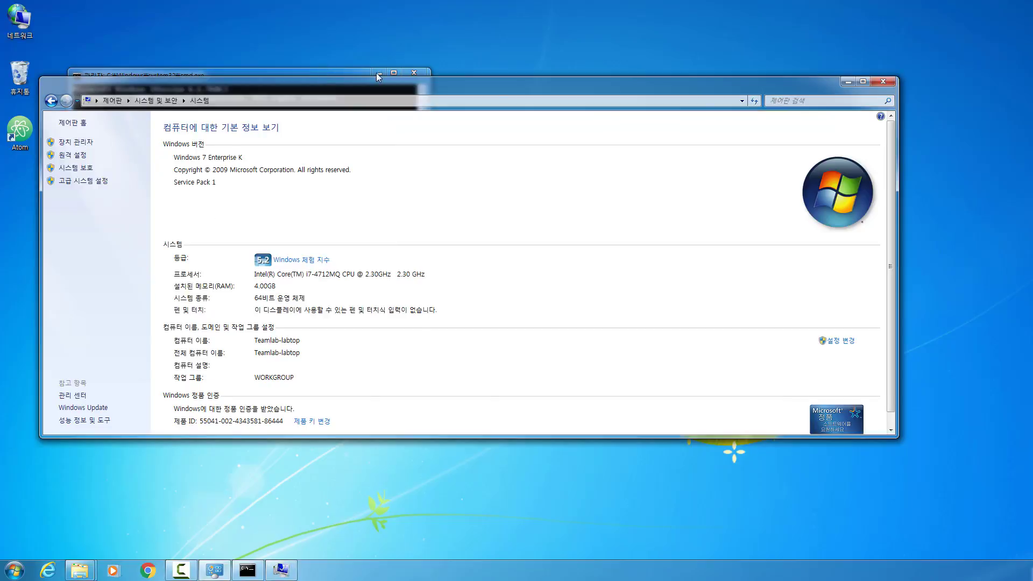
Step: Close the current command prompt and start a new cmd session
{"action": "left_click", "coordinate": [350, 74]}
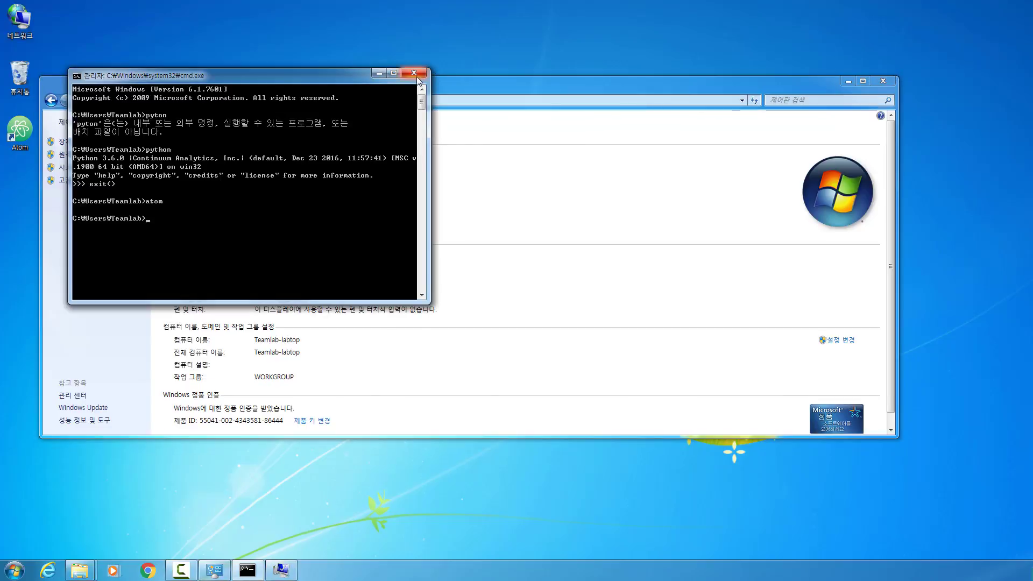
{"action": "left_click", "coordinate": [417, 76]}
{"action": "key", "text": "super+r"}
{"action": "type", "text": "cmd"}
{"action": "key", "text": "Return"}
Step: Start python in the new command prompt and quit the interpreter with exit()
{"action": "type", "text": "pyt"}
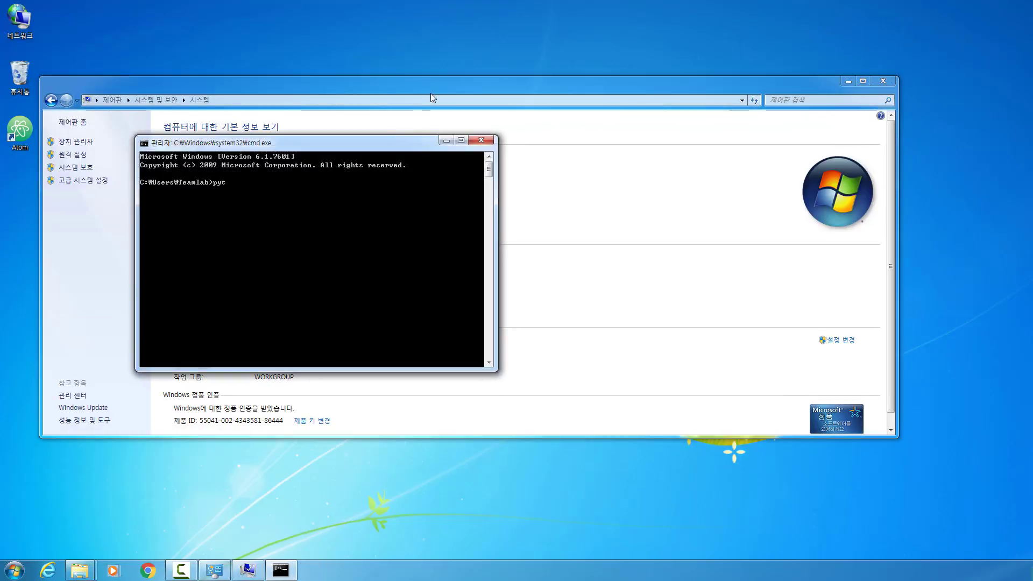
{"action": "type", "text": "hon"}
{"action": "key", "text": "Return"}
{"action": "type", "text": "exit("}
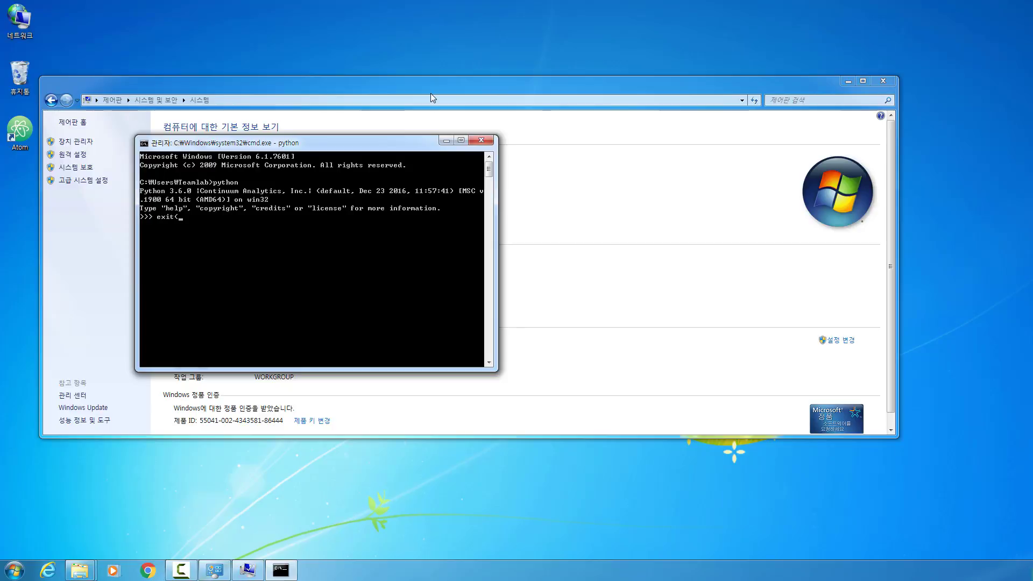
{"action": "type", "text": ")"}
{"action": "key", "text": "Return"}
Step: Run the atom command from the new prompt and close the Atom window
{"action": "type", "text": "atom"}
{"action": "key", "text": "Return"}
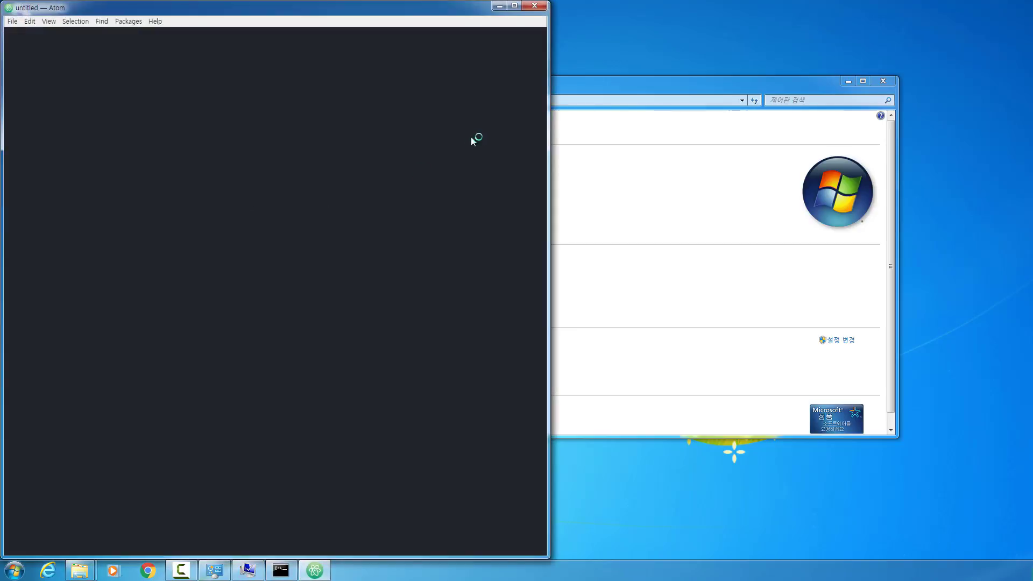
{"action": "left_click", "coordinate": [534, 6]}
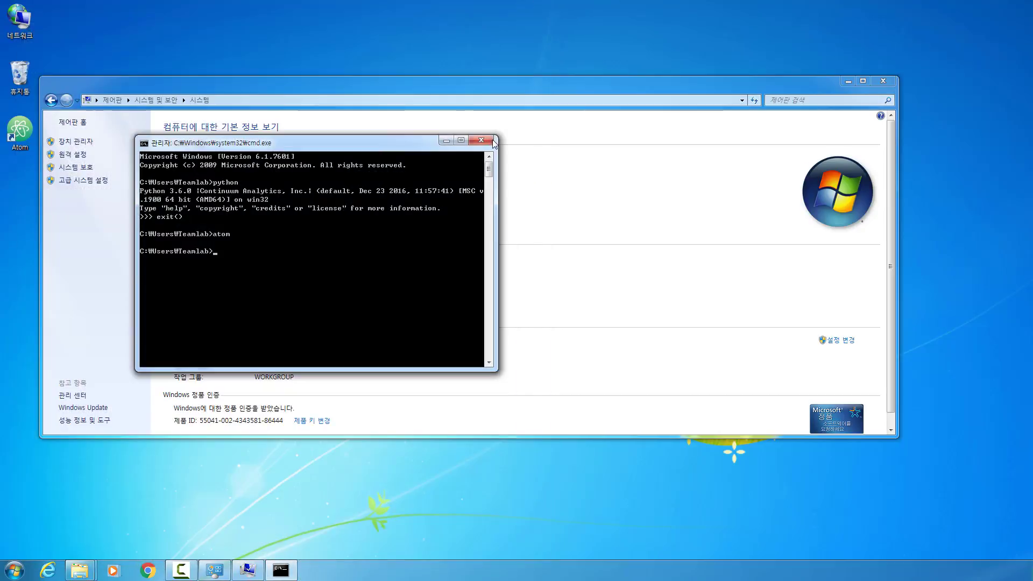
Step: Apply the environment variable changes through to System Properties and end the open command prompt session with exit
{"action": "key", "text": "alt+Tab"}
{"action": "key", "text": "alt+Tab"}
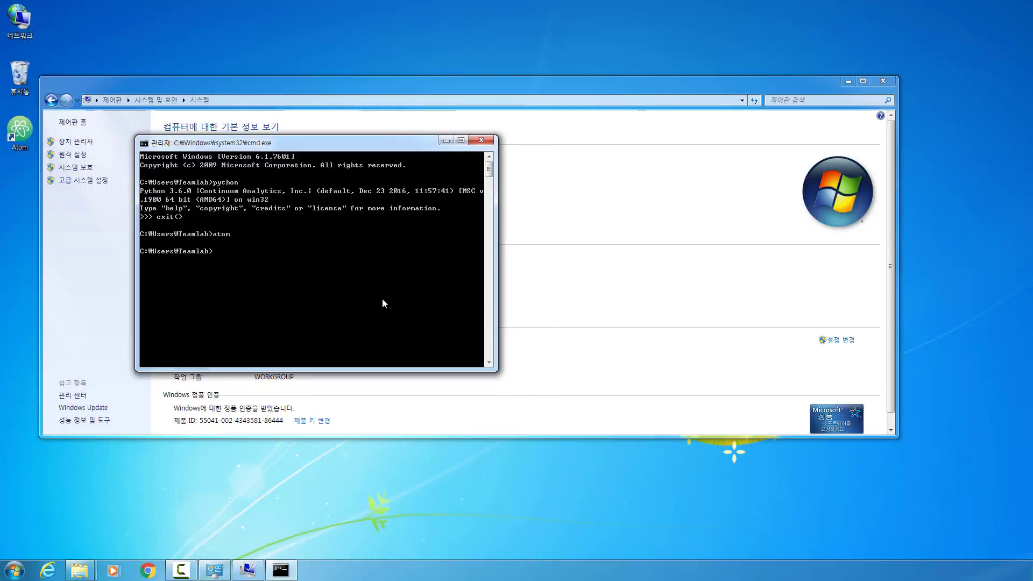
{"action": "key", "text": "alt+Tab"}
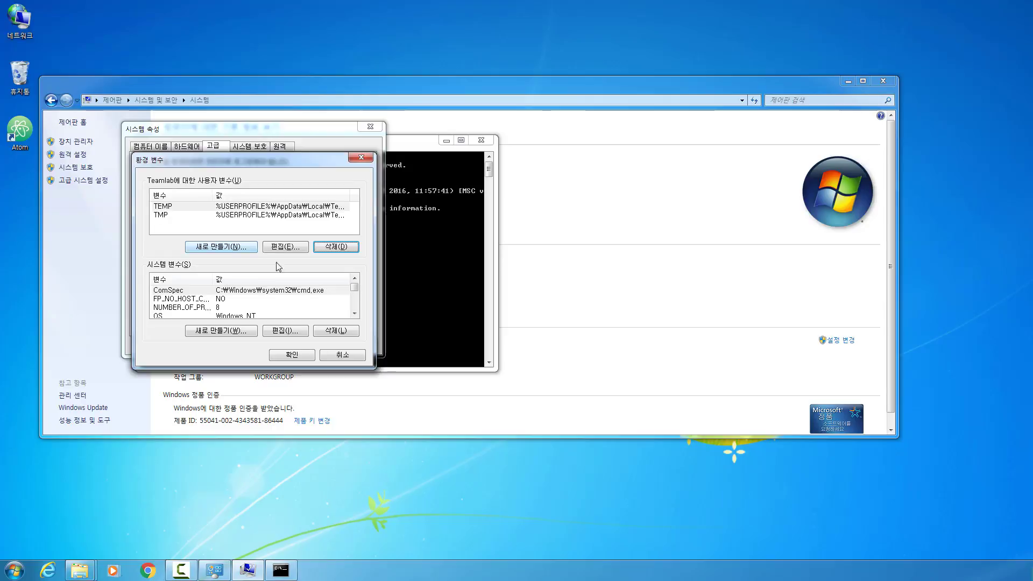
{"action": "left_click", "coordinate": [306, 356]}
{"action": "left_click", "coordinate": [431, 324]}
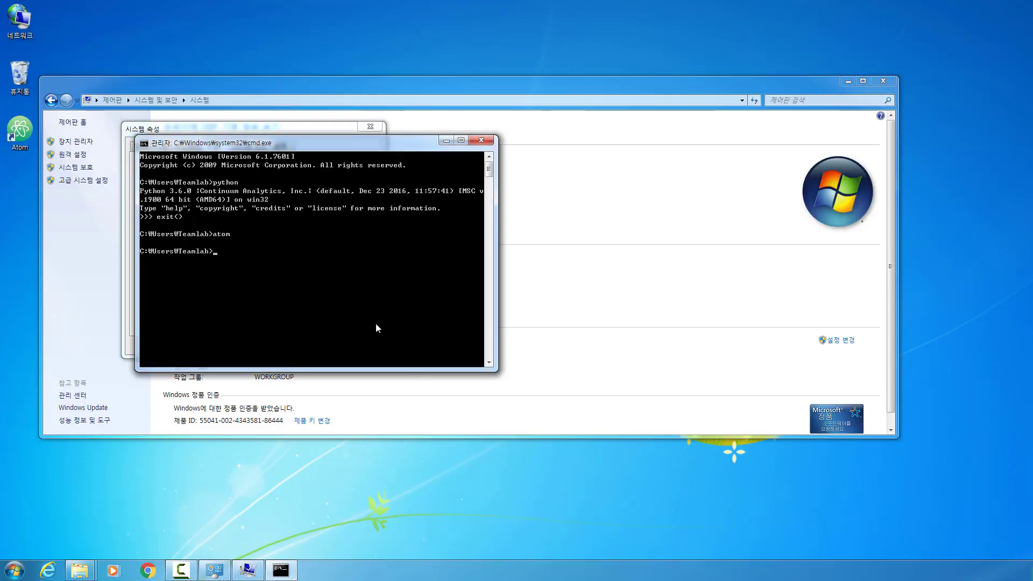
{"action": "type", "text": "exit"}
{"action": "key", "text": "Return"}
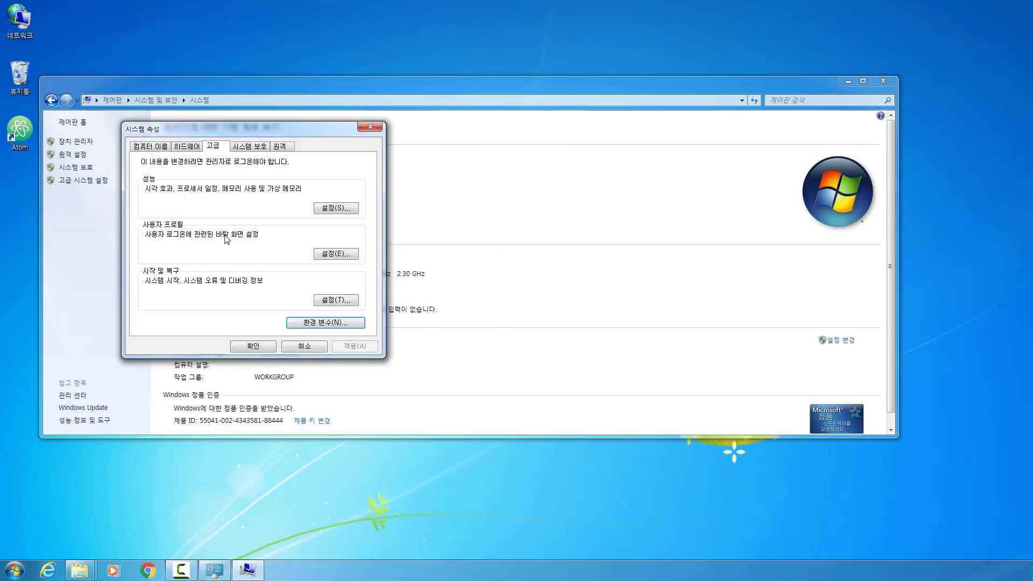
{"action": "left_click", "coordinate": [253, 349]}
Step: Start a new cmd session and test the python and atom commands in it
{"action": "key", "text": "super+r"}
{"action": "type", "text": "cmd"}
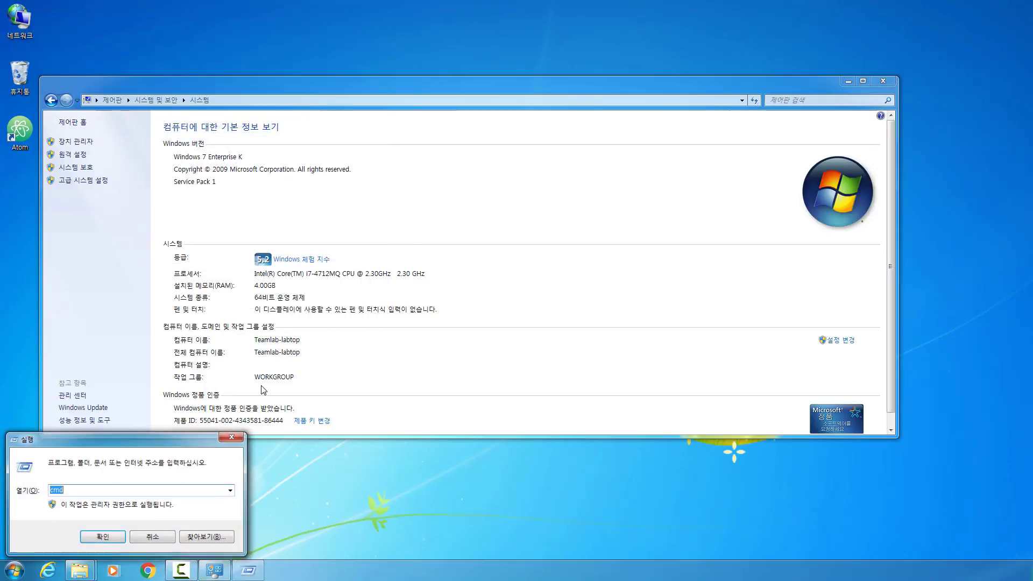
{"action": "key", "text": "Return"}
{"action": "type", "text": "python"}
{"action": "key", "text": "Return"}
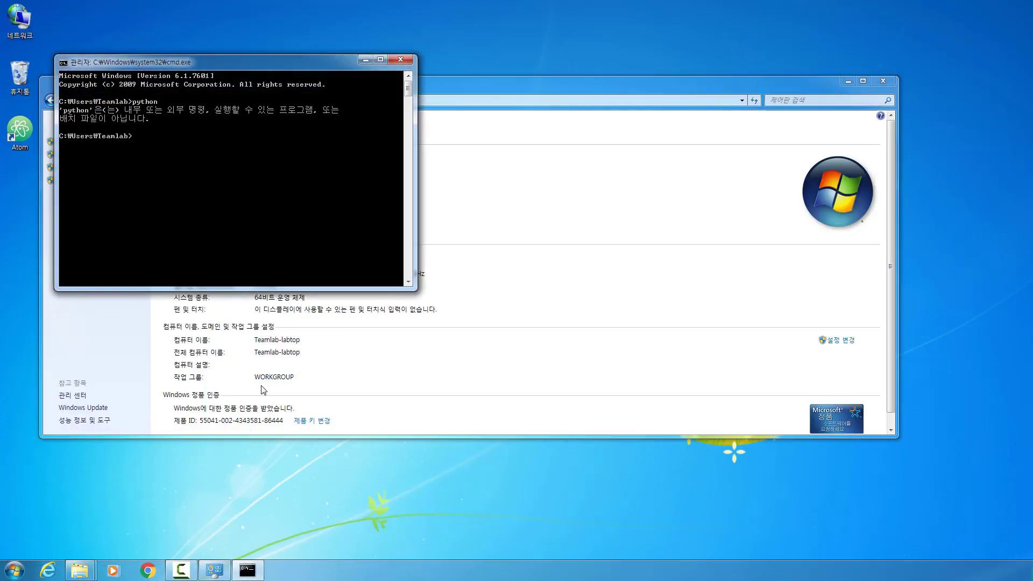
{"action": "type", "text": "python"}
{"action": "key", "text": "Return"}
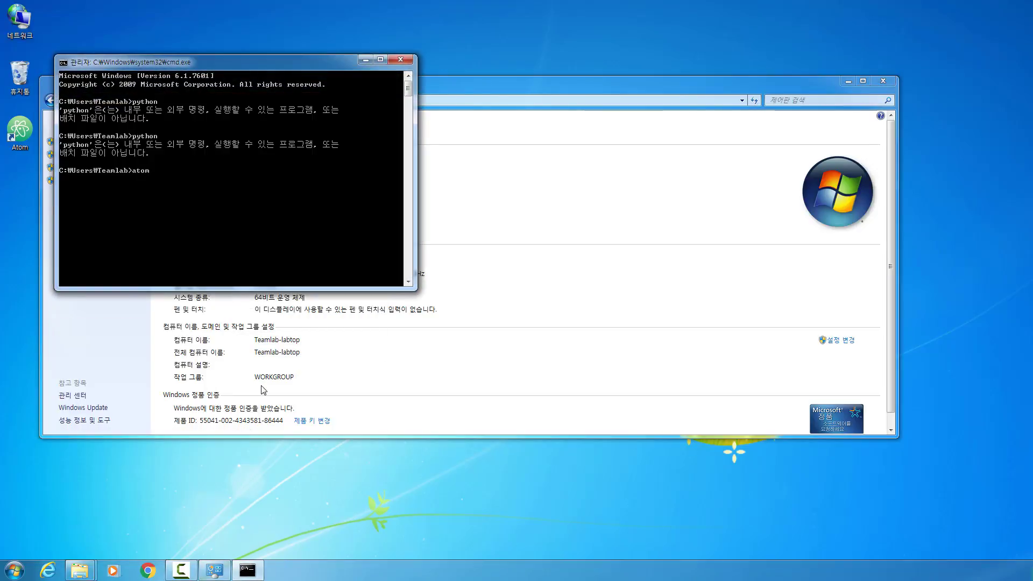
{"action": "type", "text": "atom"}
{"action": "key", "text": "Return"}
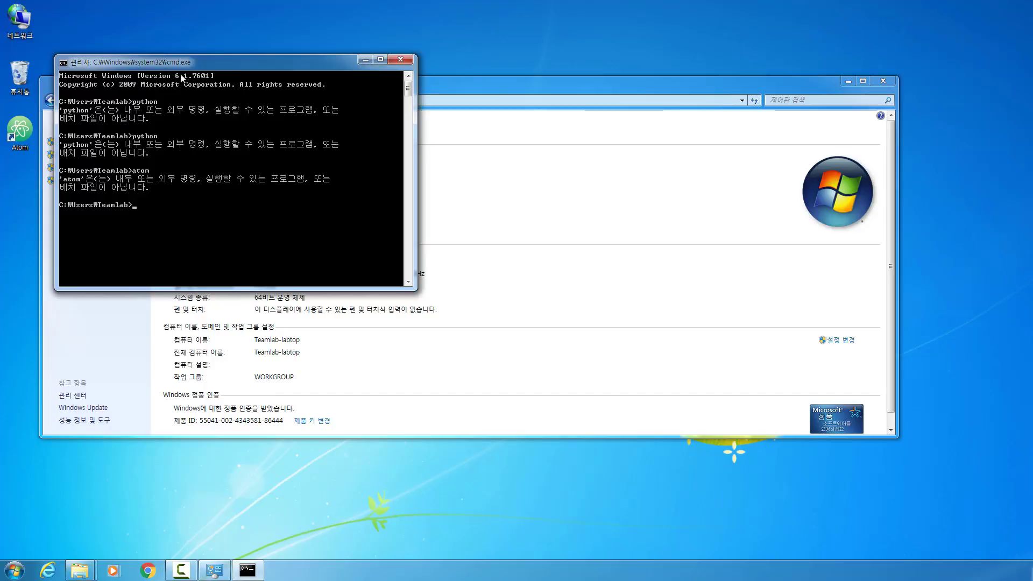
Step: Create a user environment variable PATH with the saved value ending in Teamlab\AppData\Local\atom\bin, and apply it through to System Properties
{"action": "left_click_drag", "start_coordinate": [182, 62], "coordinate": [337, 67]}
{"action": "left_click", "coordinate": [93, 181]}
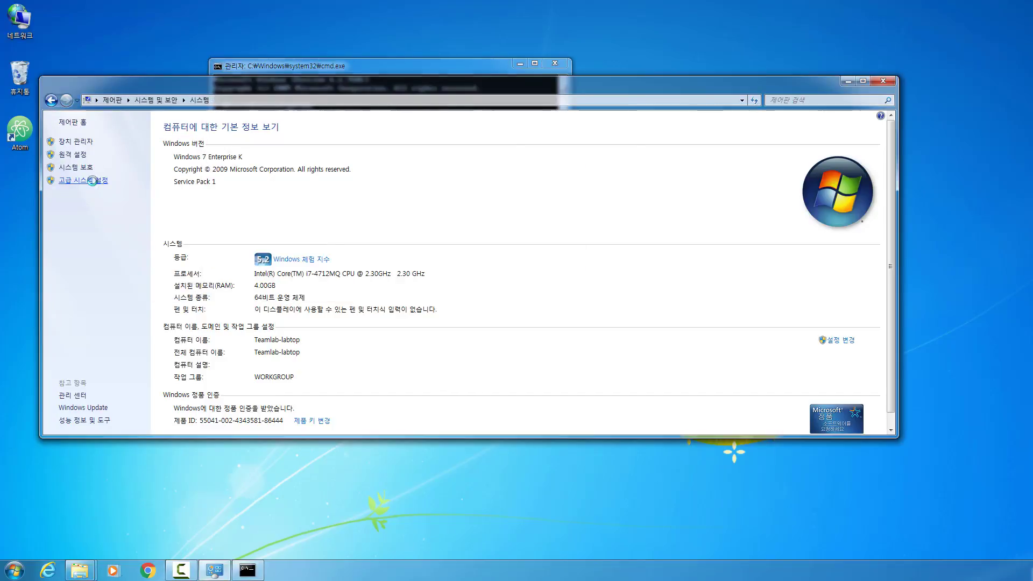
{"action": "left_click", "coordinate": [278, 269]}
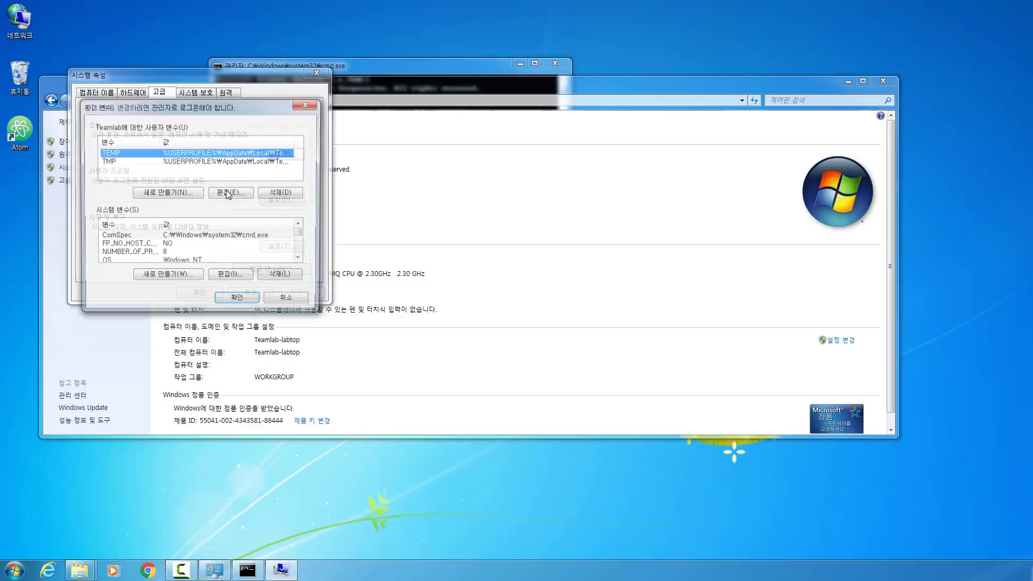
{"action": "left_click", "coordinate": [167, 194]}
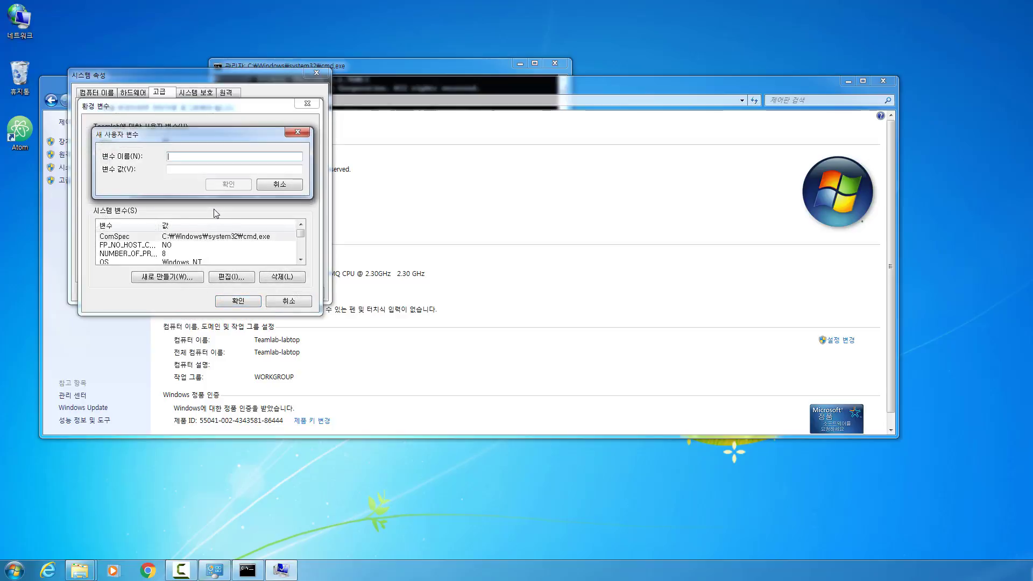
{"action": "type", "text": "PATH"}
{"action": "key", "text": "Tab"}
{"action": "type", "text": "C:\\Users\\Teamlab\\AppData\\Local\\atom\\bin"}
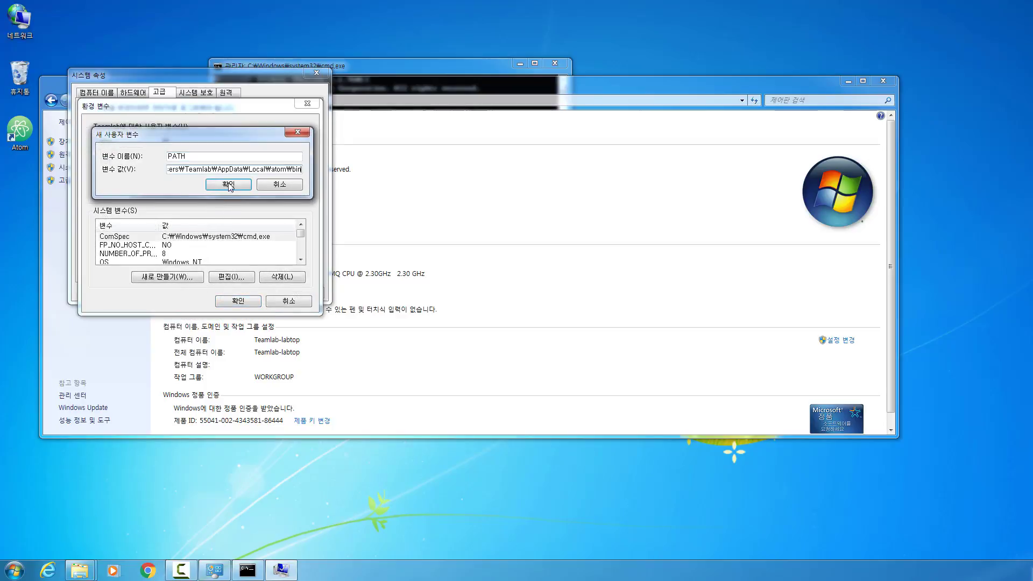
{"action": "left_click", "coordinate": [228, 185]}
{"action": "left_click", "coordinate": [223, 300]}
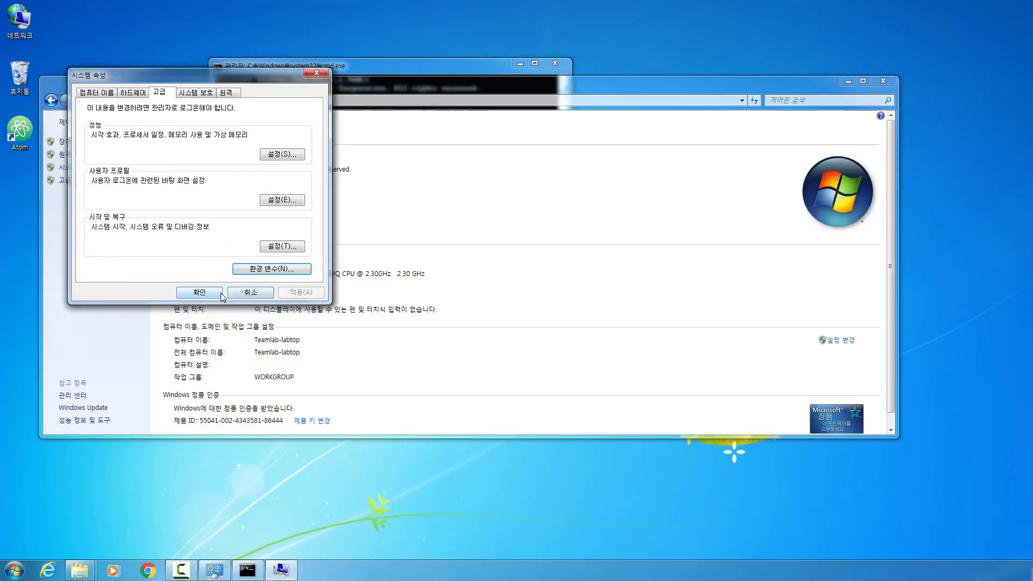
{"action": "left_click", "coordinate": [221, 294]}
Step: Retry python in the already open command prompt and end that session with exit
{"action": "left_click", "coordinate": [492, 64]}
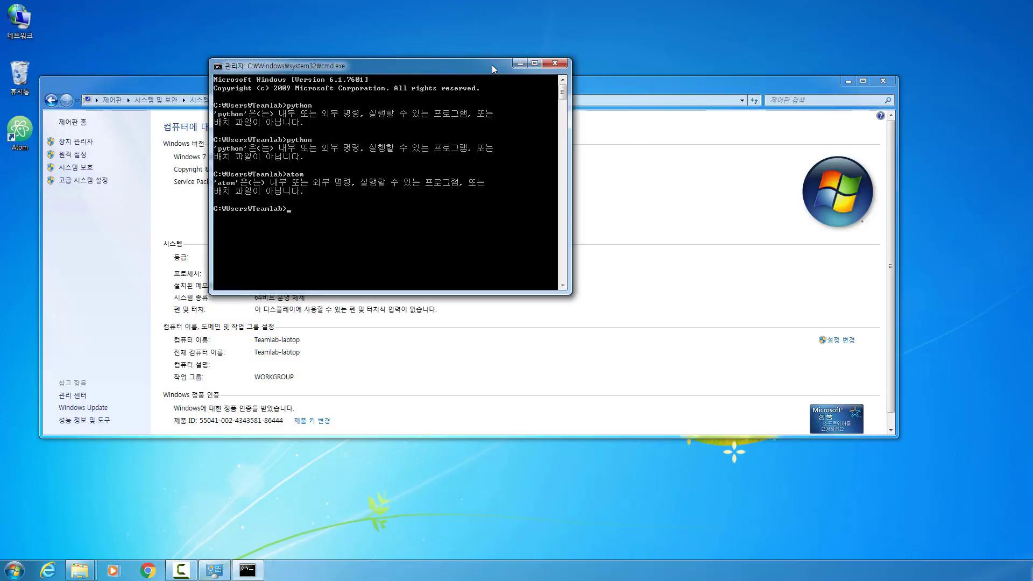
{"action": "type", "text": "python"}
{"action": "key", "text": "Return"}
{"action": "type", "text": "exit"}
{"action": "key", "text": "Return"}
Step: Start a fresh cmd session, run python in it, and quit the interpreter with exit()
{"action": "key", "text": "super+r"}
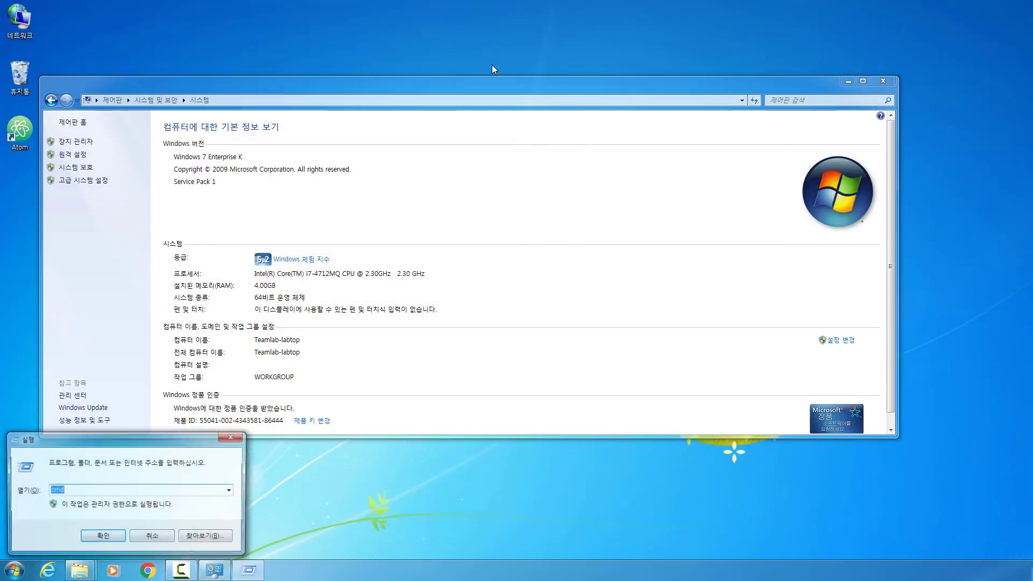
{"action": "type", "text": "cmd"}
{"action": "key", "text": "Return"}
{"action": "type", "text": "python"}
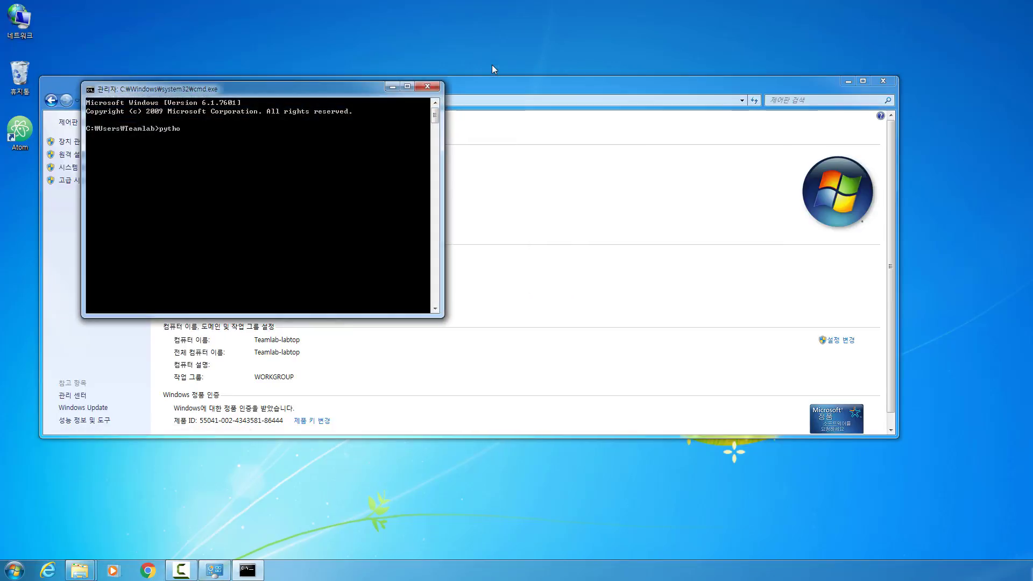
{"action": "key", "text": "Return"}
{"action": "type", "text": "exit()"}
{"action": "key", "text": "Return"}
Step: Open the current folder in Atom by running "atom ." from the command prompt
{"action": "type", "text": "amlab>a"}
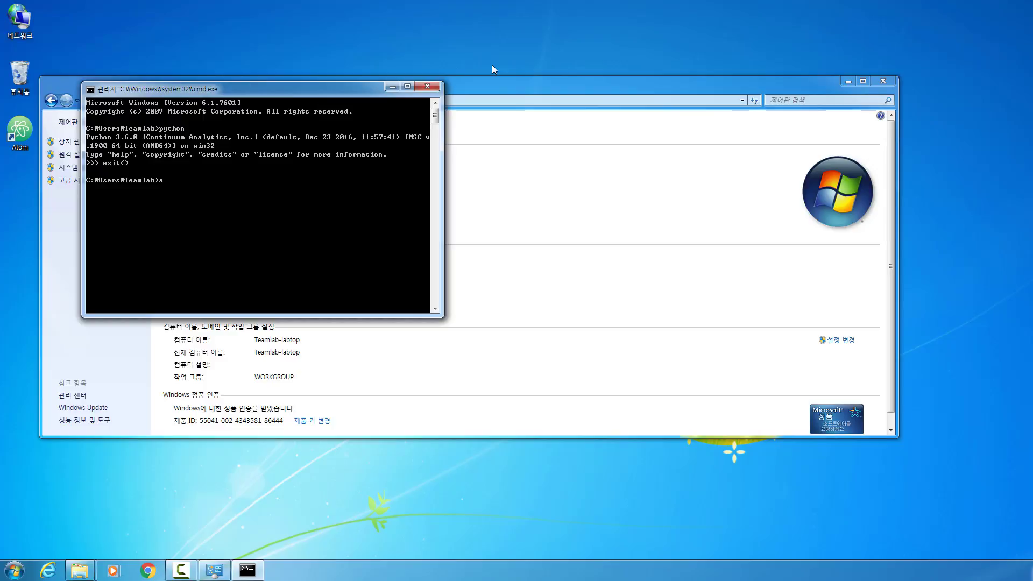
{"action": "type", "text": "tom ."}
{"action": "key", "text": "Return"}
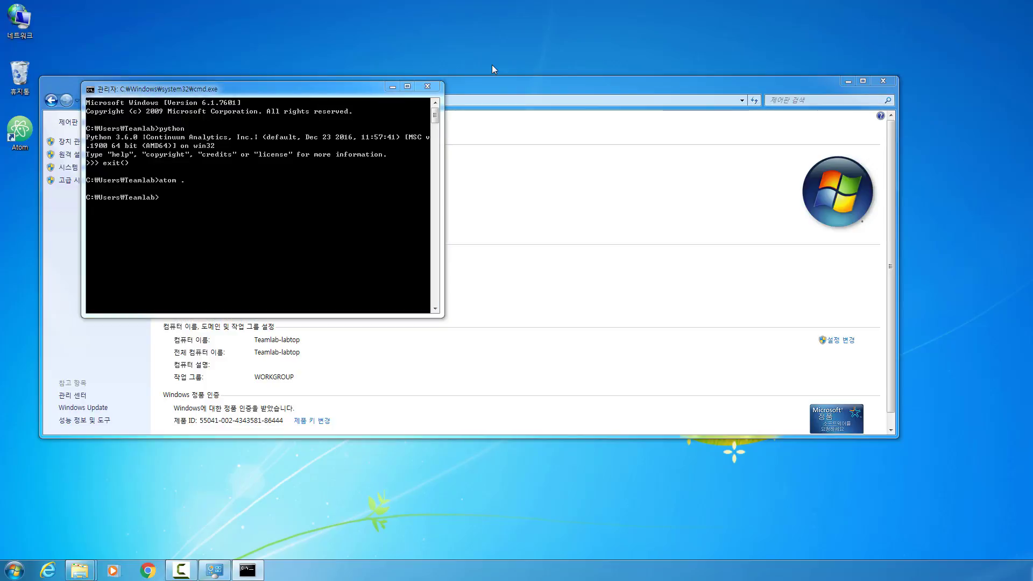